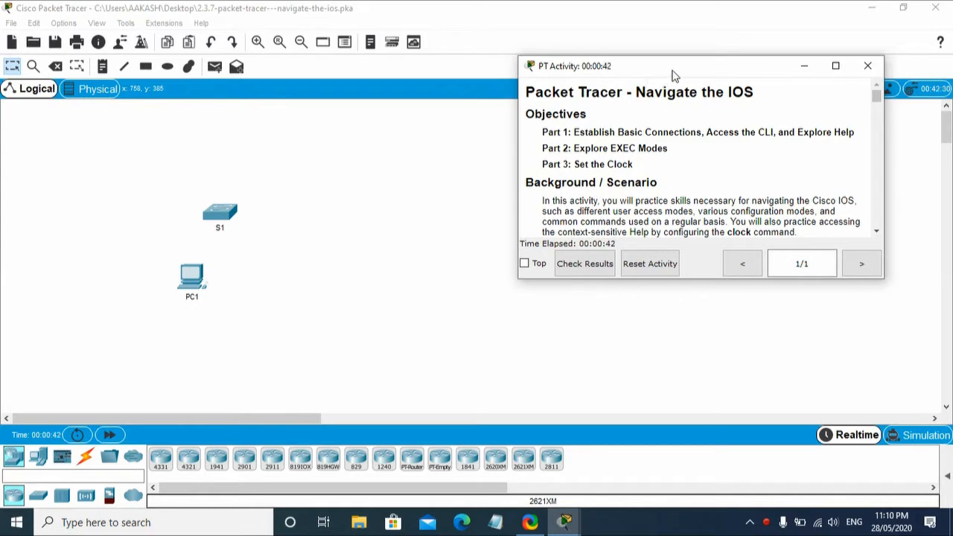
Arrange the activity instructions beside the network workspace, giving the workspace slightly more than half the screen width
{"action": "left_click_drag", "start_coordinate": [672, 73], "coordinate": [668, 75]}
{"action": "key", "text": "super+Right"}
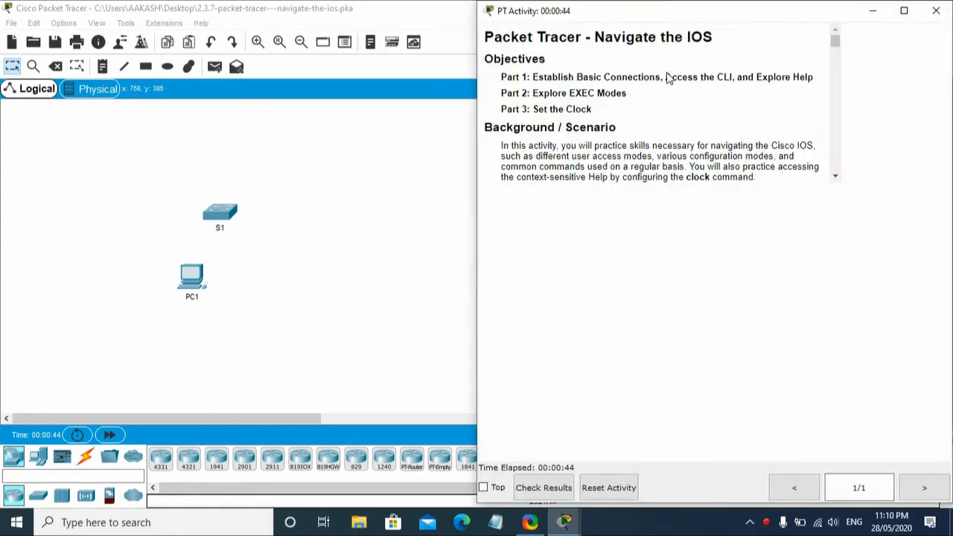
{"action": "left_click", "coordinate": [442, 207]}
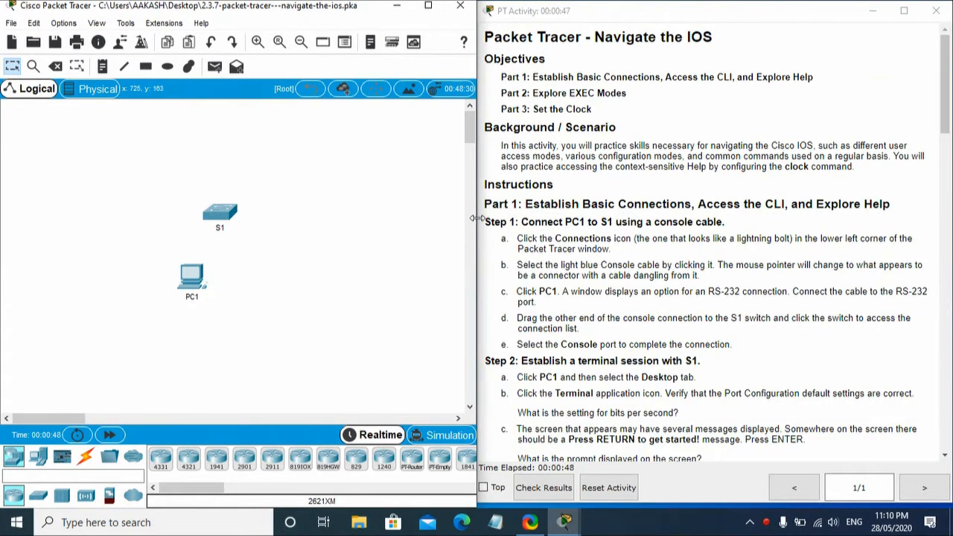
{"action": "mouse_move", "coordinate": [477, 218]}
{"action": "left_mouse_down"}
{"action": "mouse_move", "coordinate": [534, 219]}
{"action": "mouse_move", "coordinate": [478, 219]}
{"action": "left_mouse_up"}
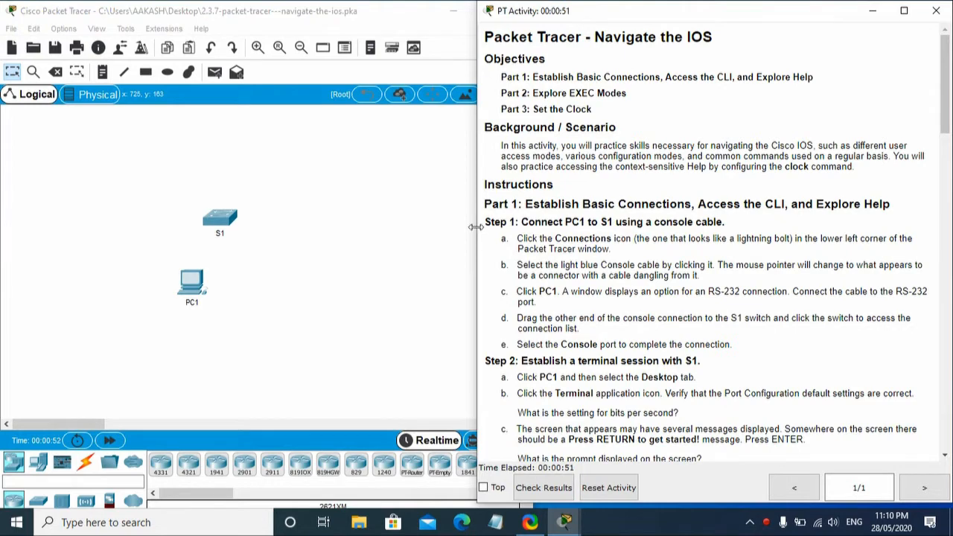
{"action": "left_click_drag", "start_coordinate": [478, 222], "coordinate": [533, 243]}
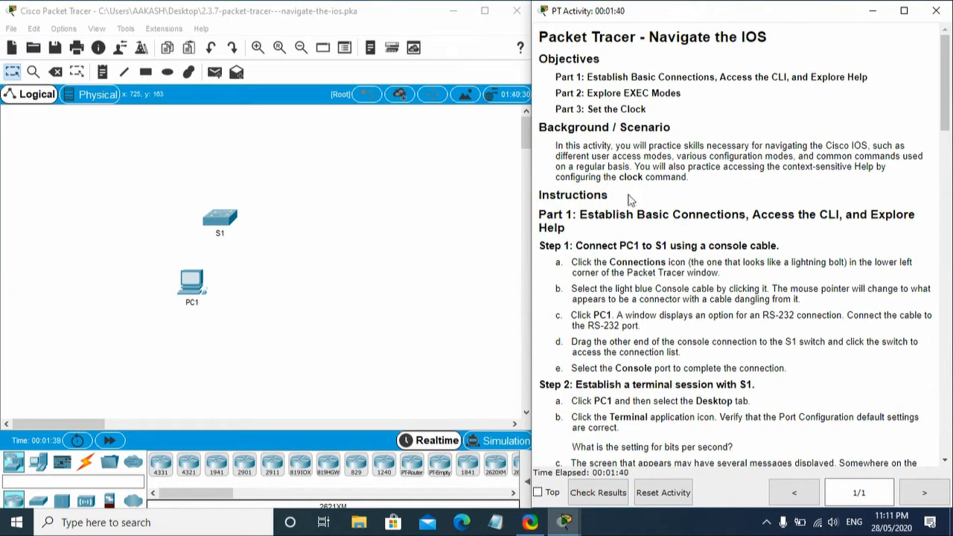
Reposition switch S1 and PC1 in the workspace so they sit side by side, with PC1 to the left of S1
{"action": "scroll", "coordinate": [629, 200], "scroll_direction": "down", "scroll_amount": 1}
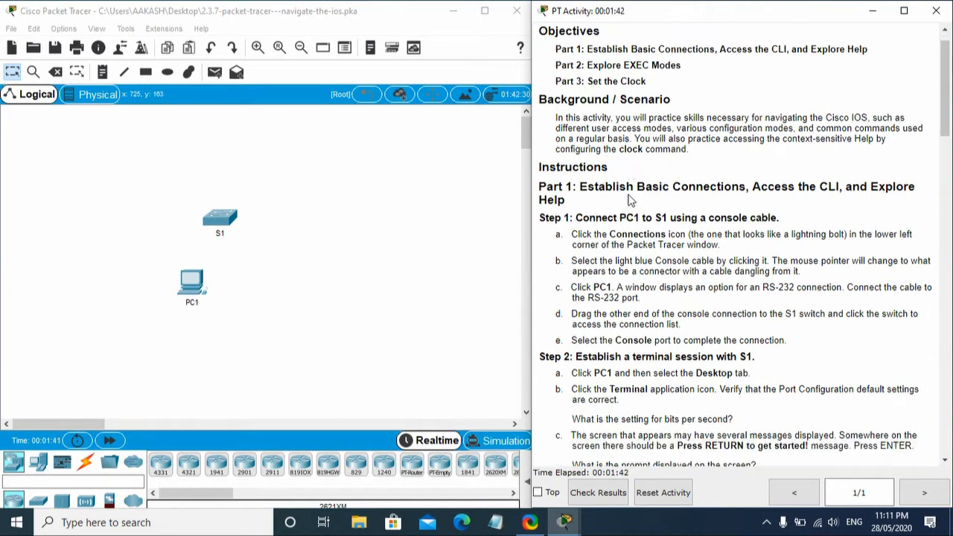
{"action": "scroll", "coordinate": [629, 200], "scroll_direction": "down", "scroll_amount": 1}
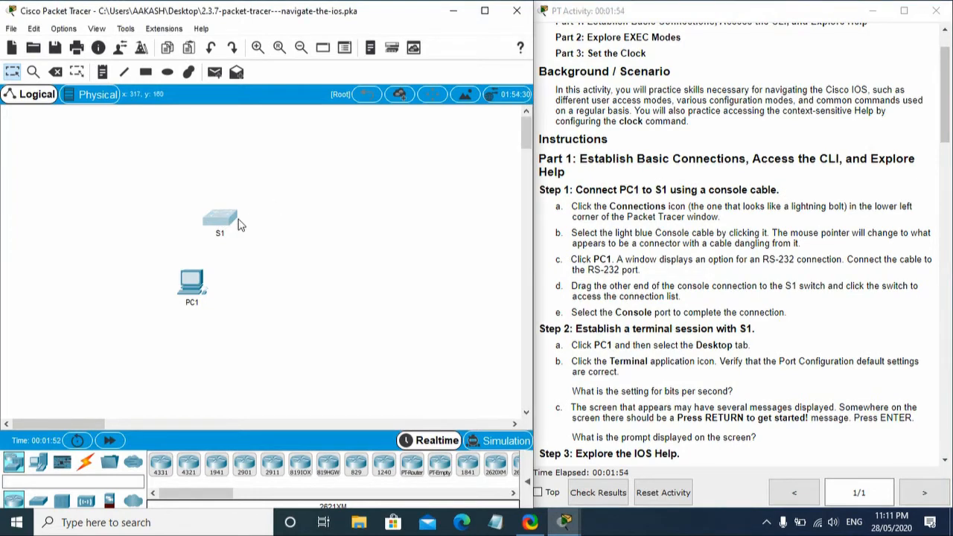
{"action": "left_click_drag", "start_coordinate": [221, 222], "coordinate": [318, 247]}
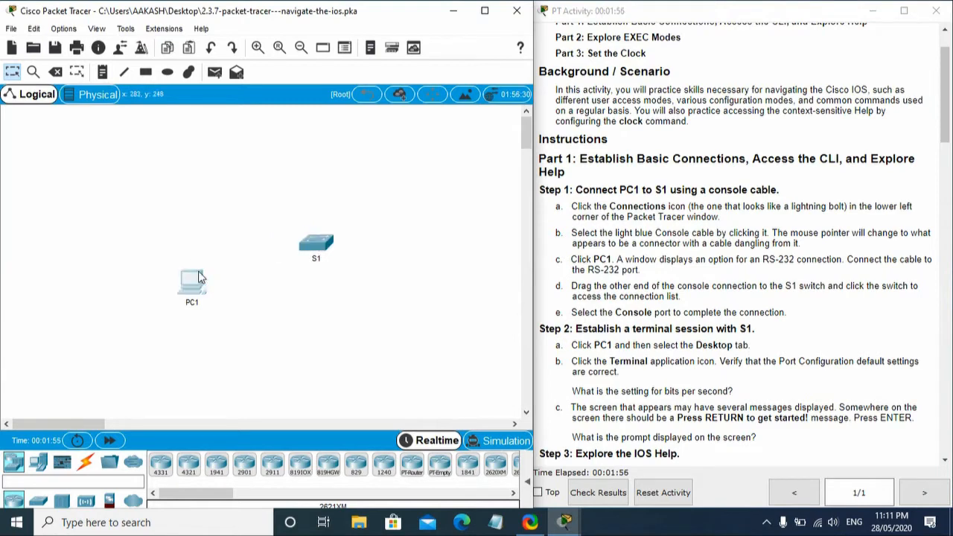
{"action": "left_click_drag", "start_coordinate": [199, 282], "coordinate": [193, 240]}
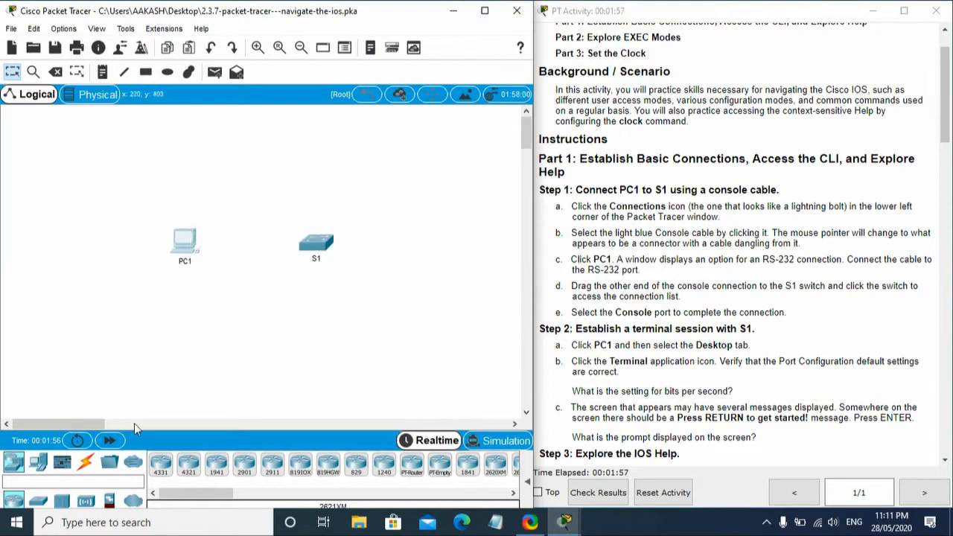
Connect PC1's RS 232 port to S1's Console port with a console cable
{"action": "left_click", "coordinate": [95, 464]}
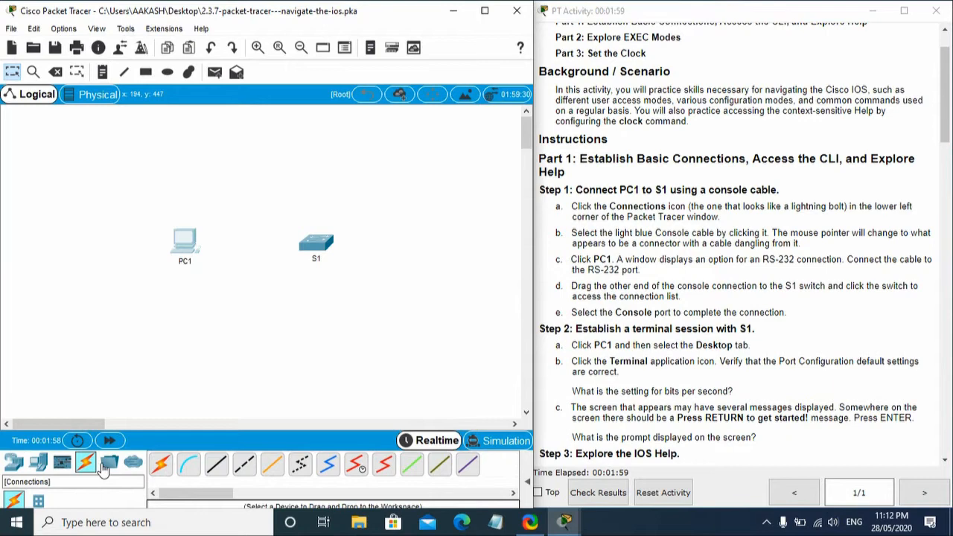
{"action": "left_click", "coordinate": [191, 468]}
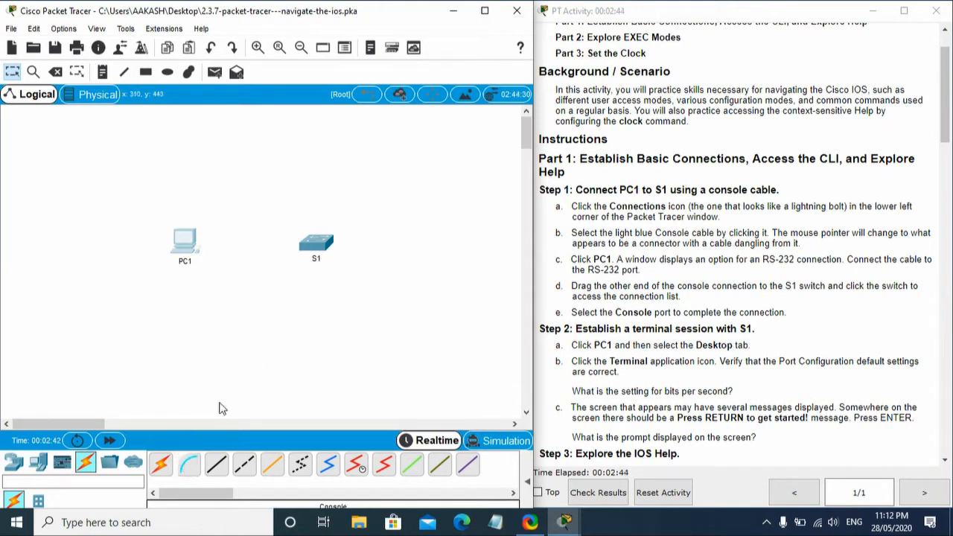
{"action": "left_click", "coordinate": [184, 464]}
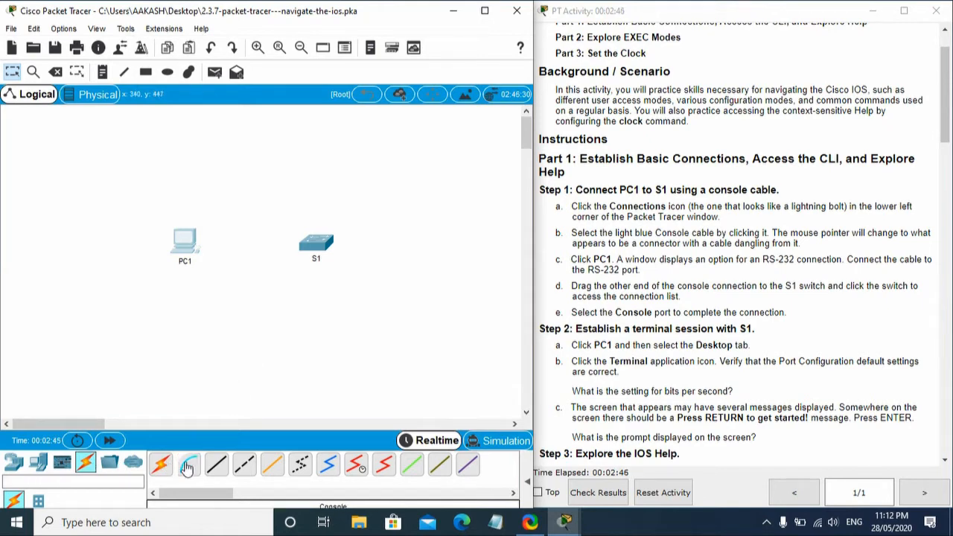
{"action": "left_click", "coordinate": [183, 246]}
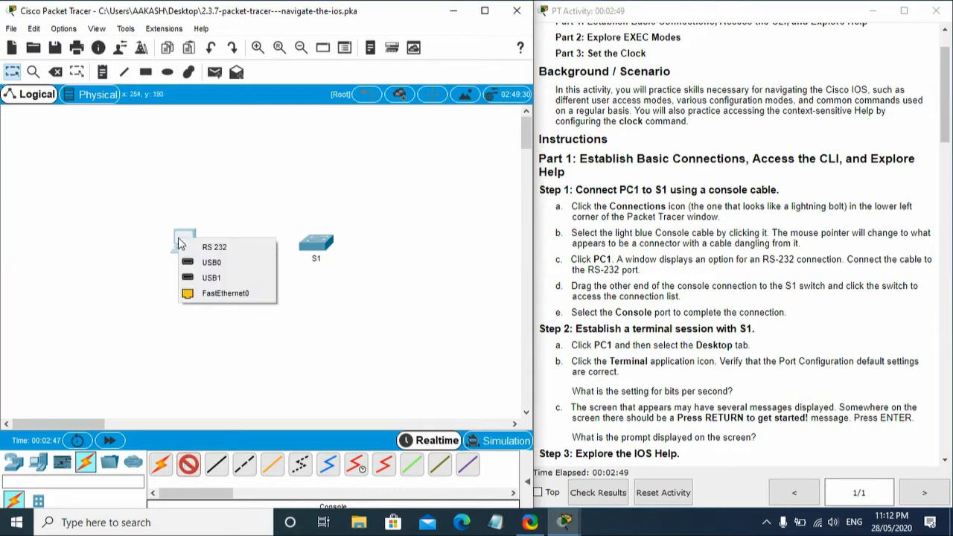
{"action": "left_click", "coordinate": [231, 248]}
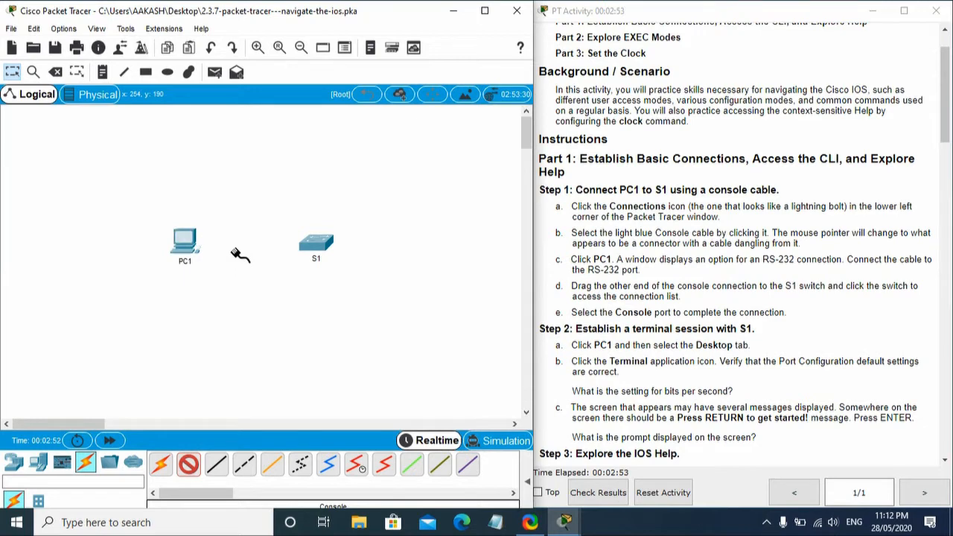
{"action": "left_click", "coordinate": [322, 244]}
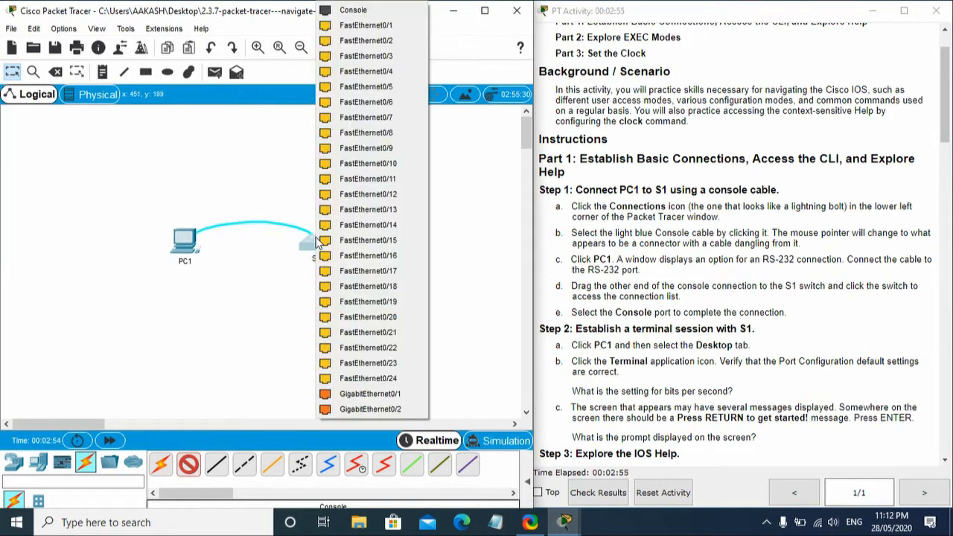
{"action": "left_click", "coordinate": [361, 11]}
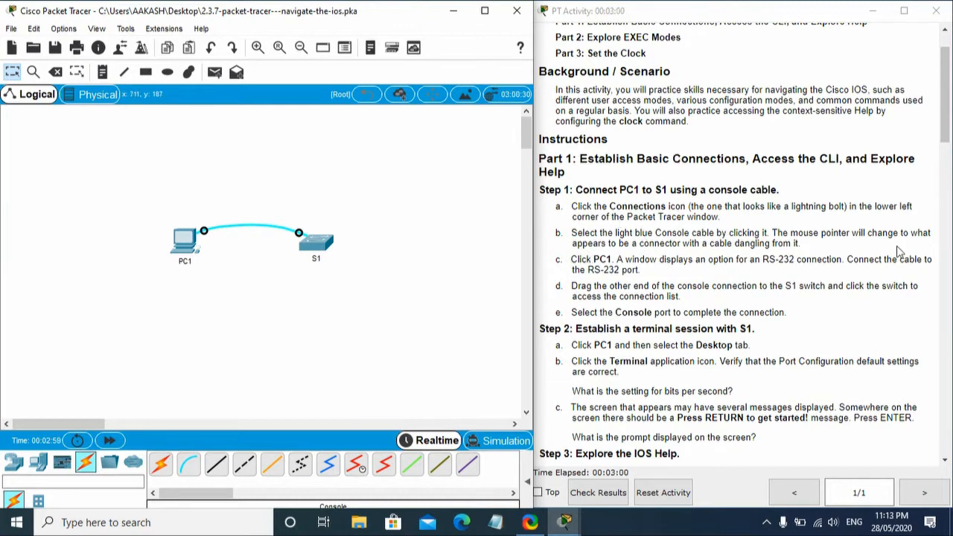
Open PC1's desktop applications and move its window clear of the activity instructions
{"action": "left_click", "coordinate": [845, 307]}
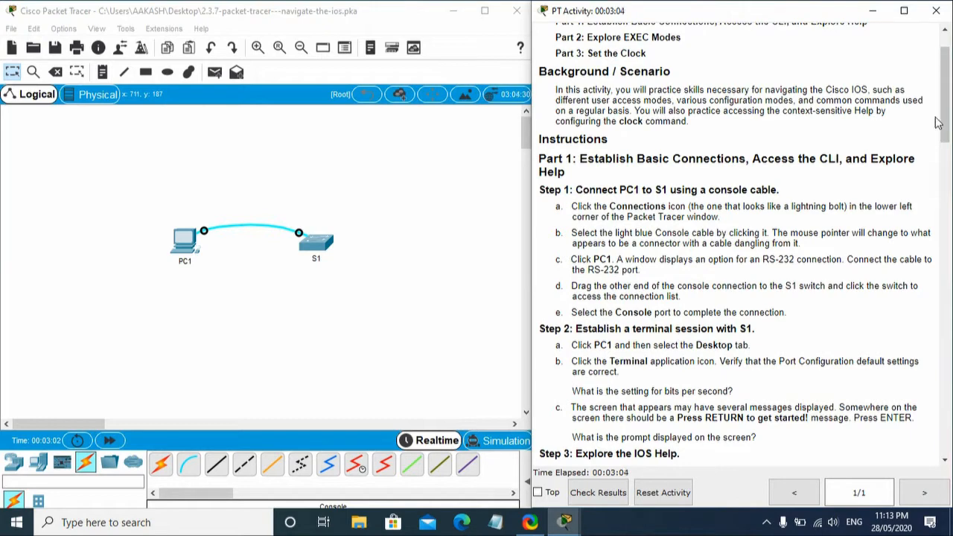
{"action": "scroll", "coordinate": [693, 167], "scroll_direction": "down", "scroll_amount": 5}
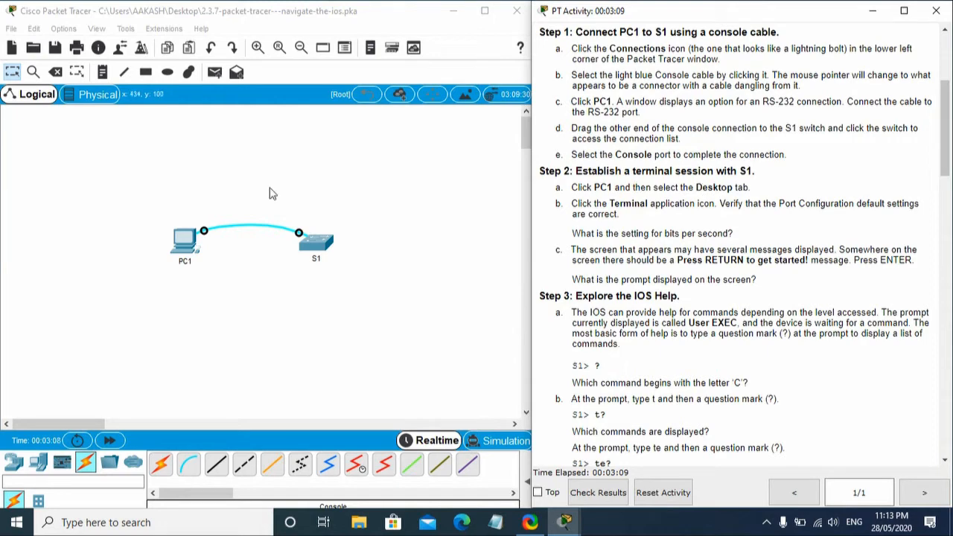
{"action": "left_click", "coordinate": [188, 239]}
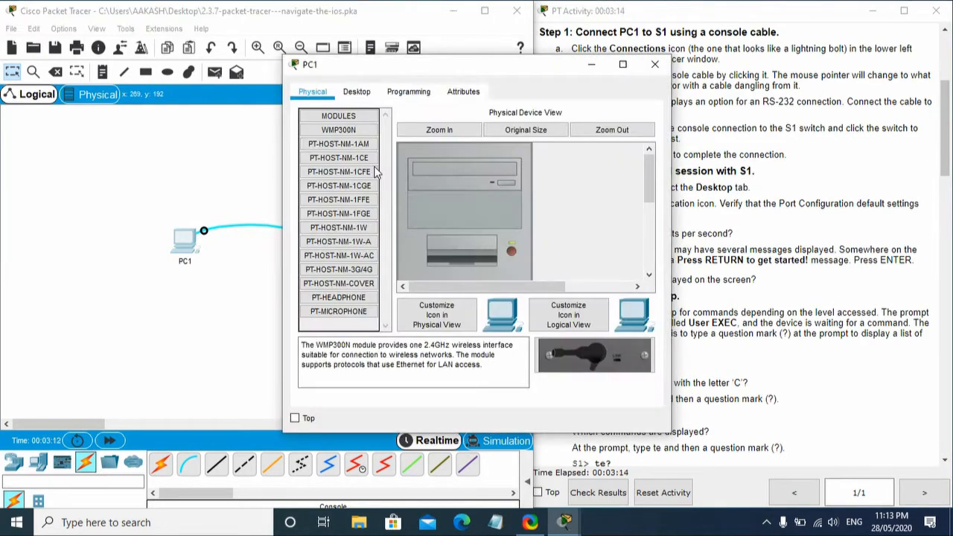
{"action": "left_click", "coordinate": [356, 96]}
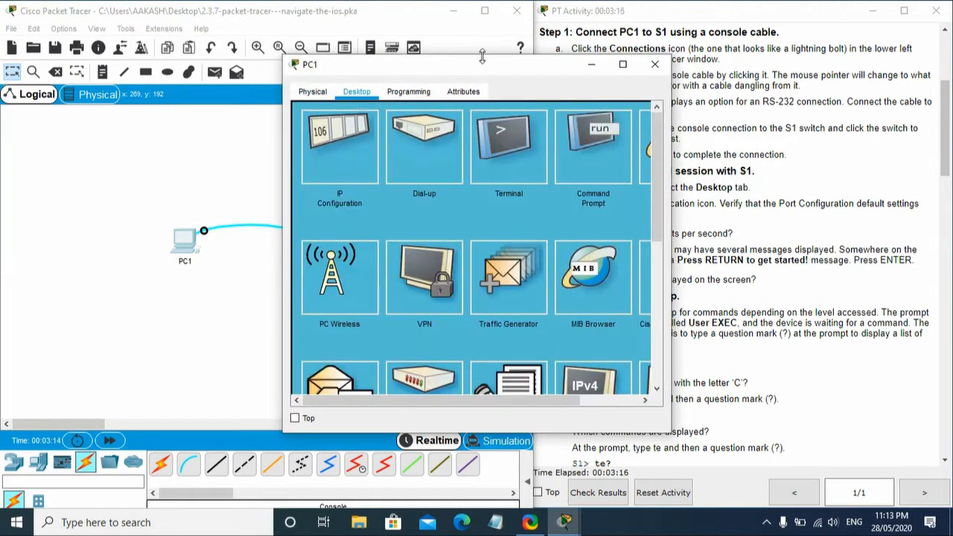
{"action": "left_click_drag", "start_coordinate": [479, 73], "coordinate": [317, 56]}
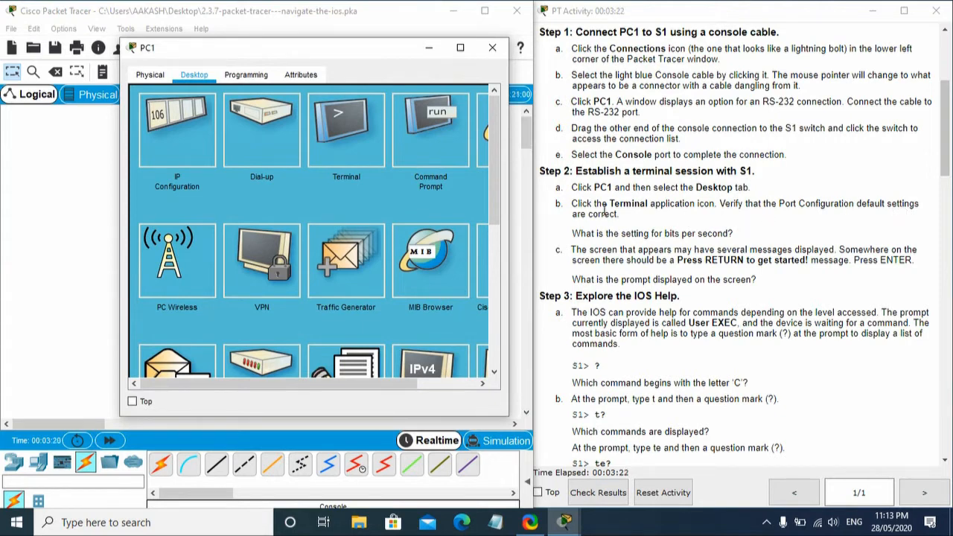
Start a terminal session from PC1 to S1, accepting the default port configuration
{"action": "left_click", "coordinate": [338, 134]}
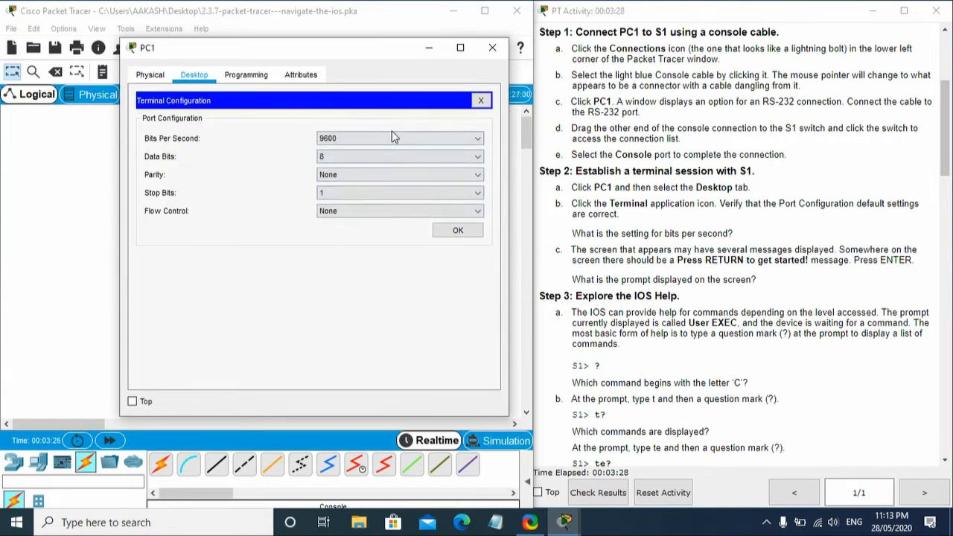
{"action": "left_click_drag", "start_coordinate": [377, 56], "coordinate": [350, 54]}
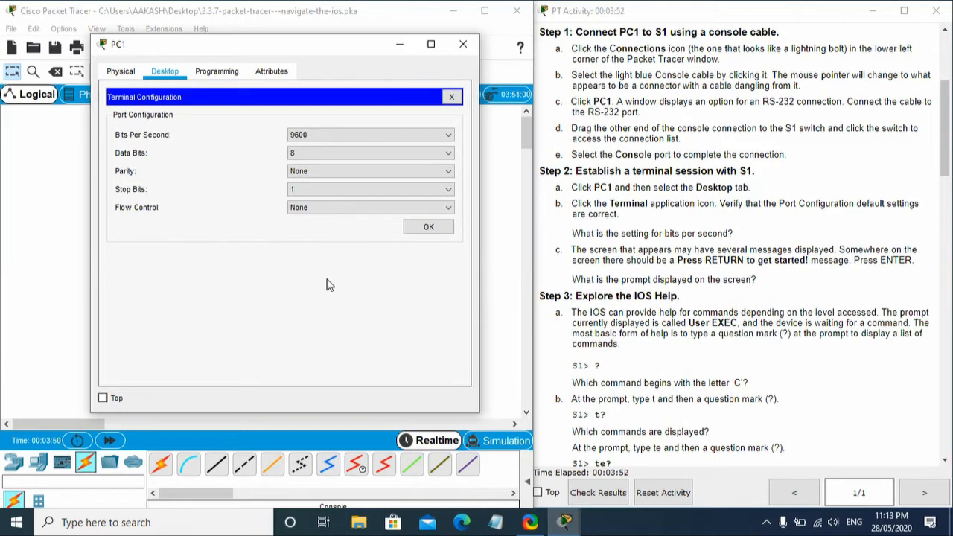
{"action": "left_click", "coordinate": [417, 228]}
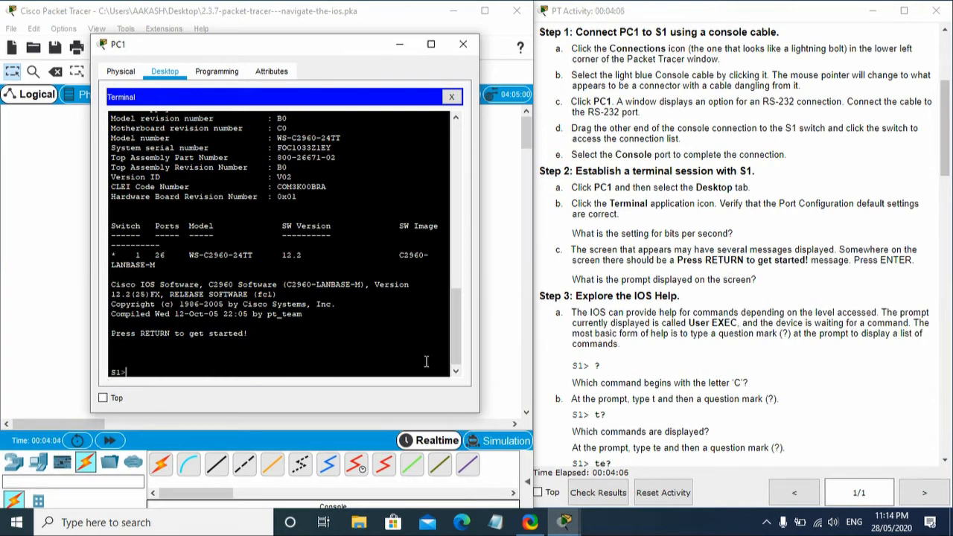
List the available user EXEC commands by entering ? at the S1 prompt
{"action": "left_click", "coordinate": [810, 374]}
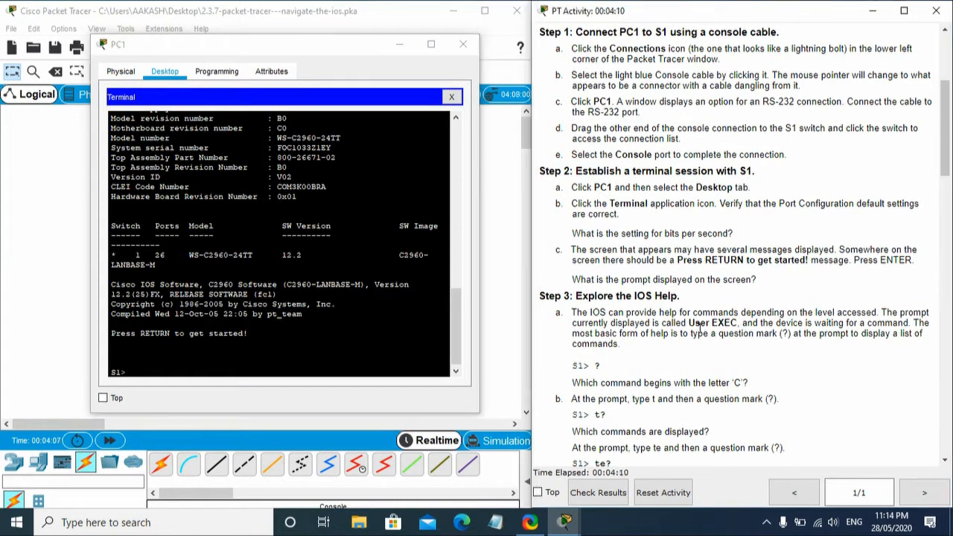
{"action": "left_click_drag", "start_coordinate": [939, 174], "coordinate": [947, 199]}
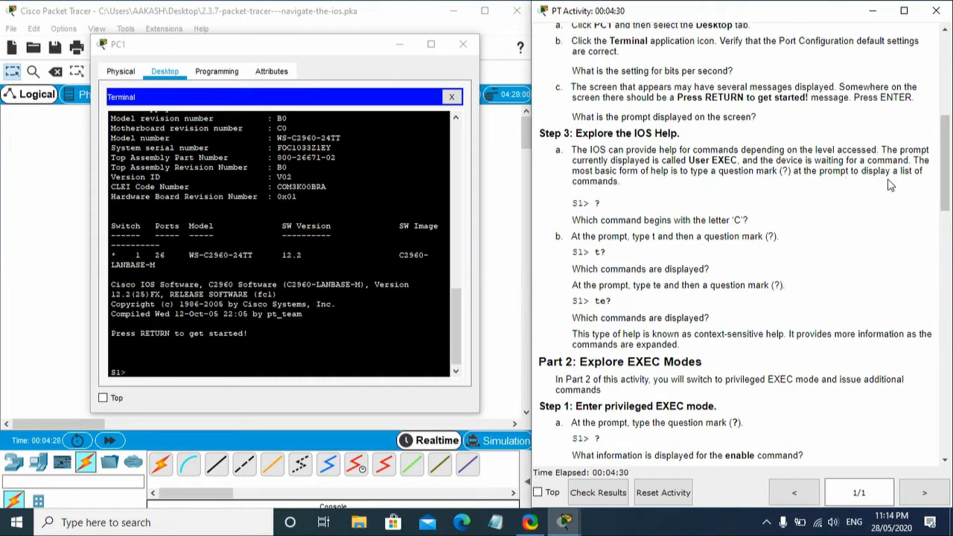
{"action": "left_click", "coordinate": [157, 363]}
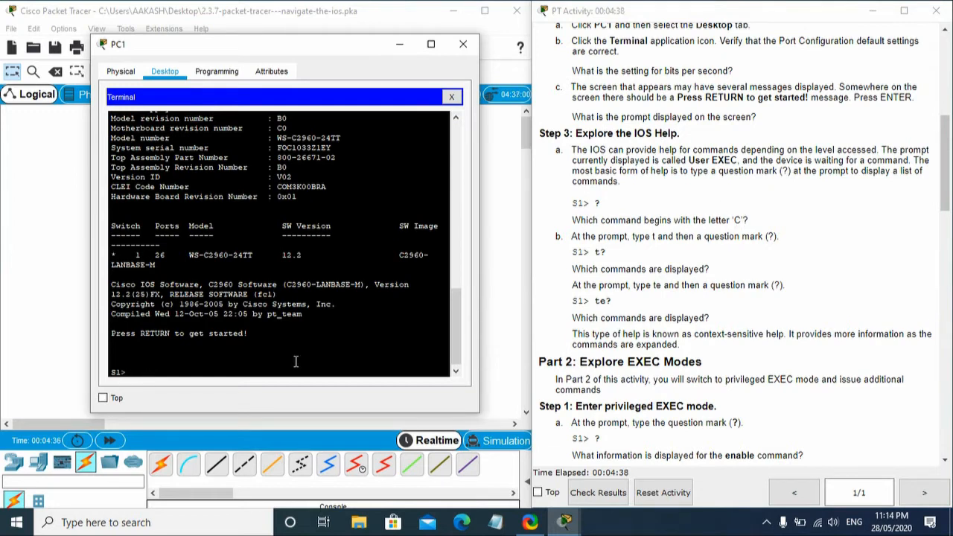
{"action": "right_click", "coordinate": [157, 370]}
{"action": "left_click", "coordinate": [181, 392]}
{"action": "type", "text": "?"}
{"action": "right_click", "coordinate": [136, 374]}
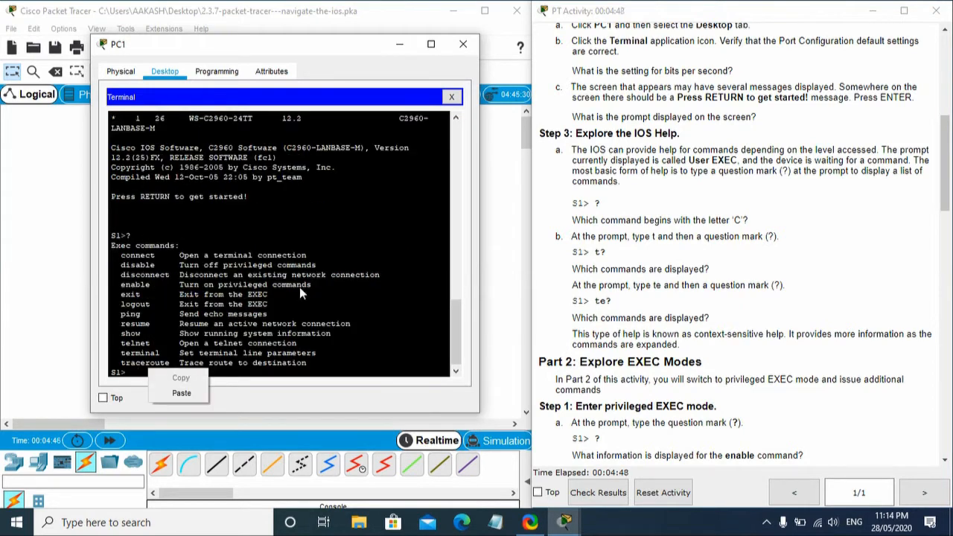
{"action": "left_click", "coordinate": [332, 334]}
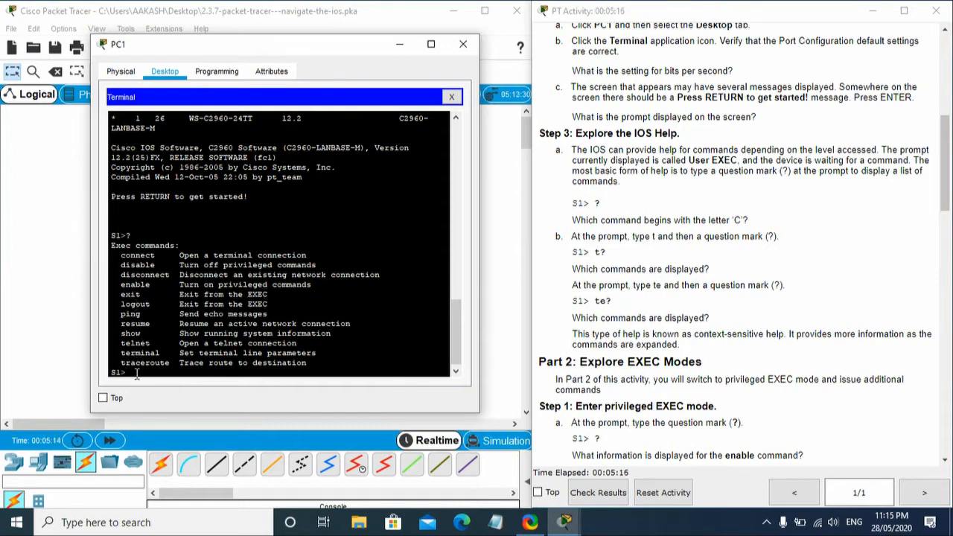
Query the commands beginning with t by entering t? on a fresh S1 prompt
{"action": "key", "text": "Return"}
{"action": "key", "text": "Return"}
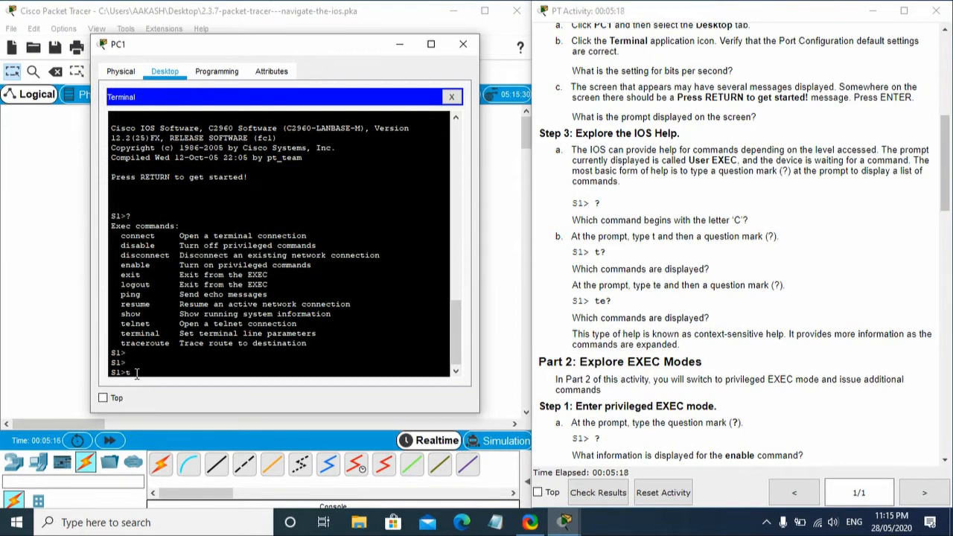
{"action": "right_click", "coordinate": [136, 373]}
{"action": "left_click", "coordinate": [158, 403]}
{"action": "type", "text": "t?"}
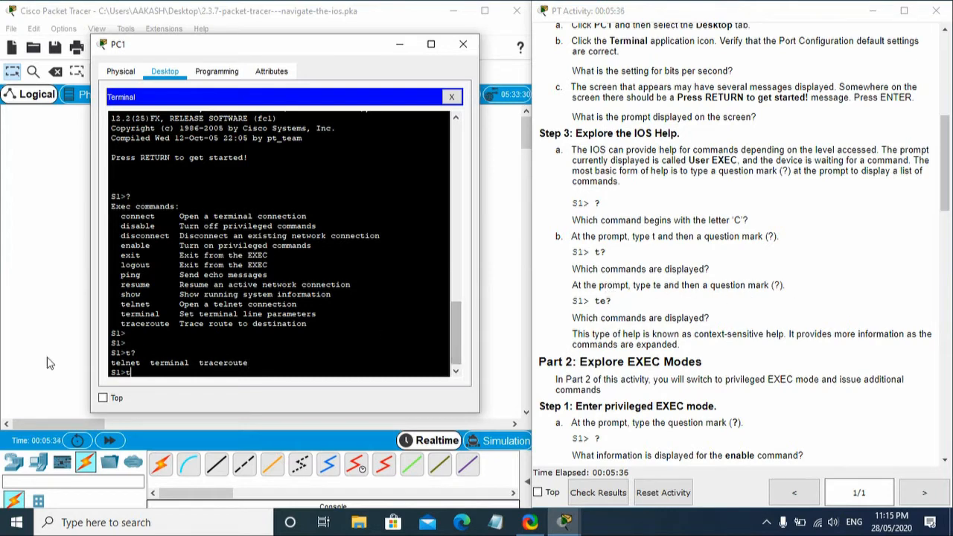
Narrow the context-sensitive help to commands beginning with te by entering te? at the S1 prompt
{"action": "right_click", "coordinate": [149, 374]}
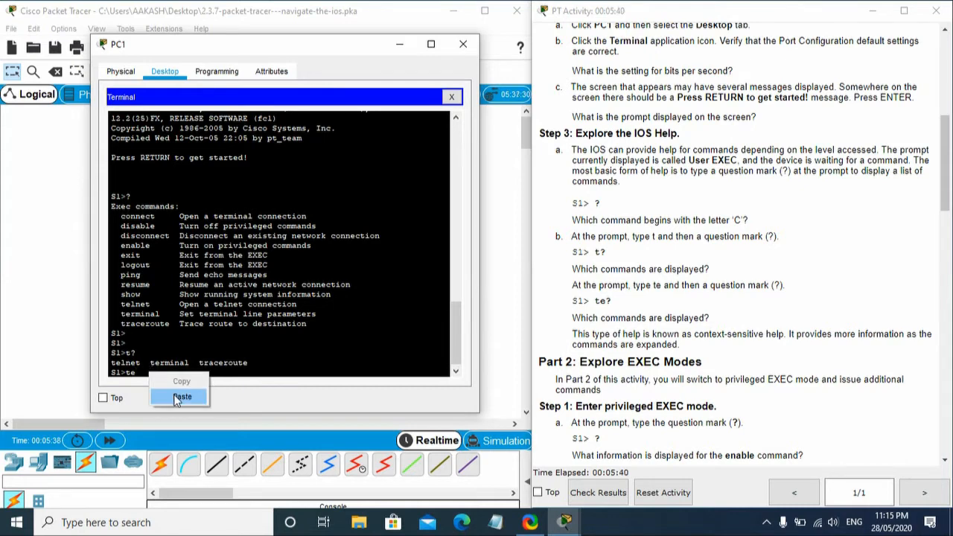
{"action": "left_click", "coordinate": [177, 395]}
{"action": "type", "text": "?"}
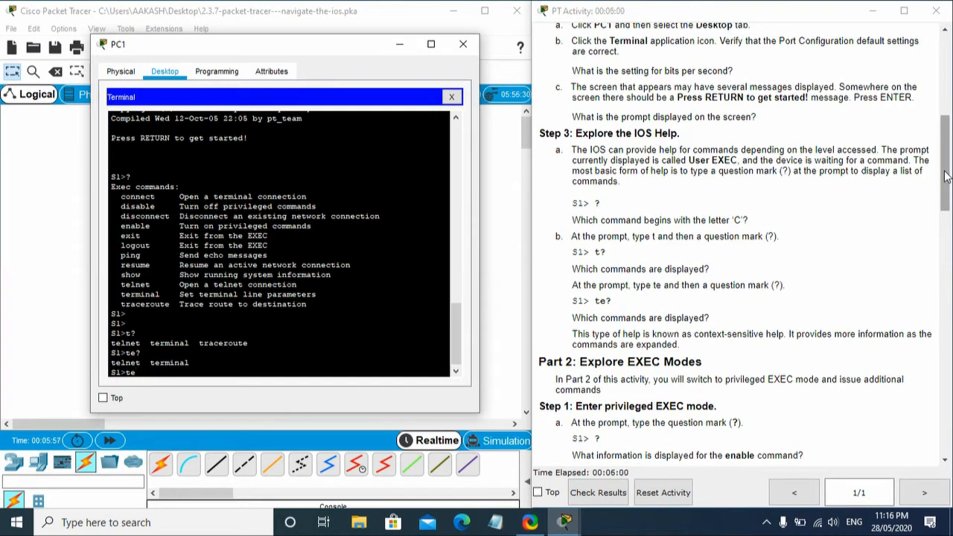
Clear the leftover te from the S1 prompt and list the user EXEC commands again with ?
{"action": "left_click_drag", "start_coordinate": [945, 176], "coordinate": [947, 206]}
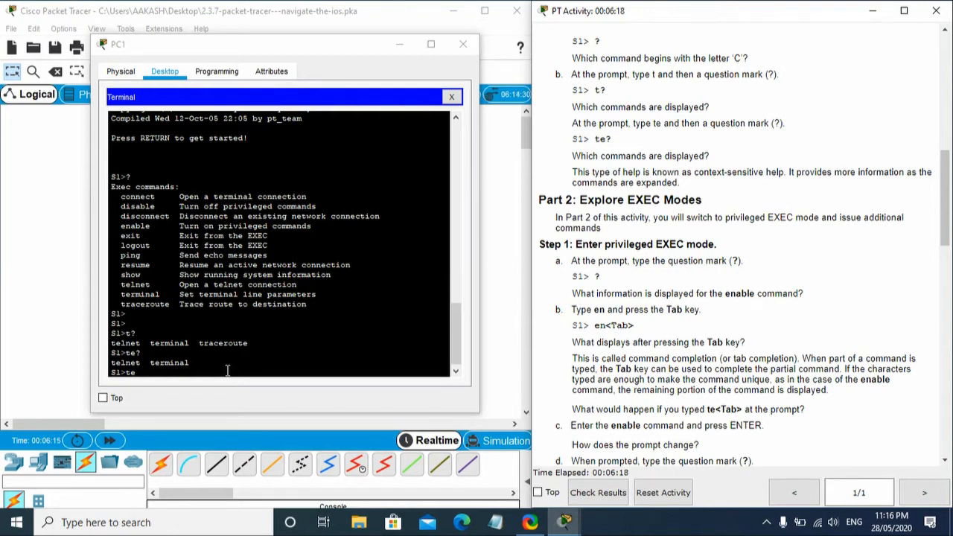
{"action": "left_click", "coordinate": [151, 372]}
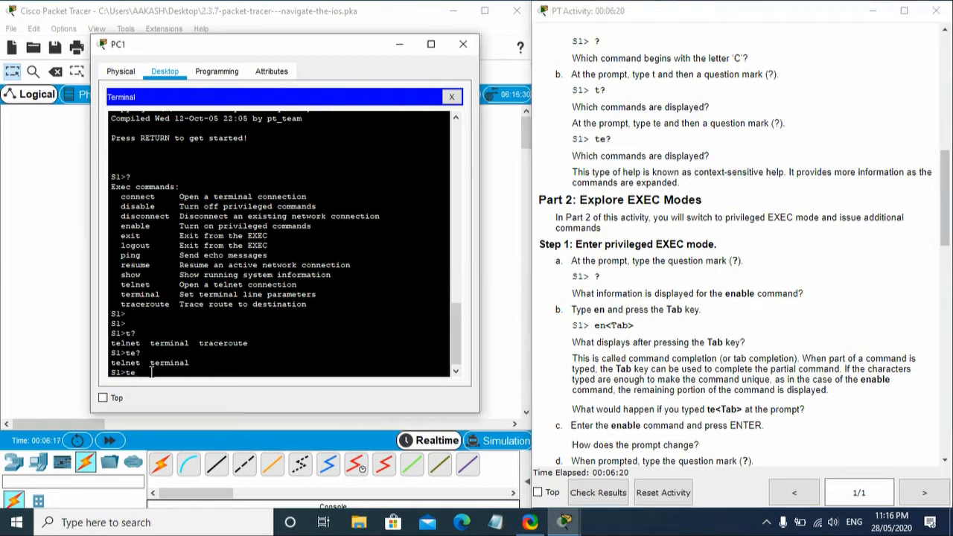
{"action": "right_click", "coordinate": [151, 372]}
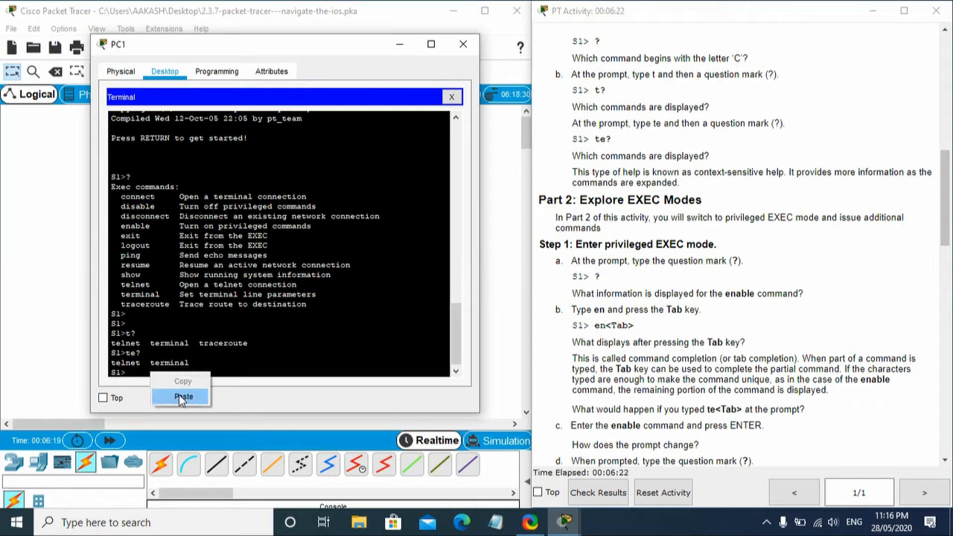
{"action": "left_click", "coordinate": [179, 396]}
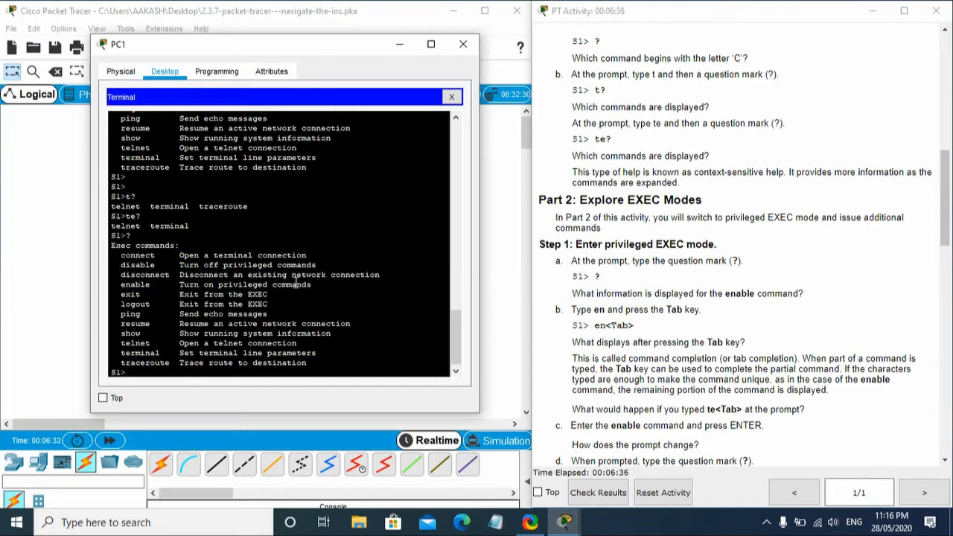
Enter privileged EXEC mode on S1 by running the enable command at a fresh prompt
{"action": "left_click", "coordinate": [131, 371]}
{"action": "key", "text": "Return"}
{"action": "key", "text": "Return"}
{"action": "key", "text": "Return"}
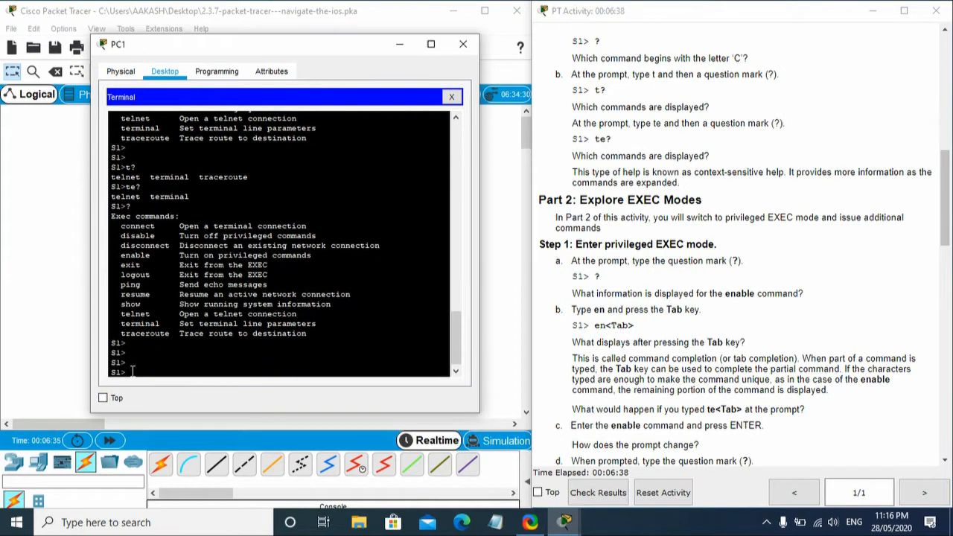
{"action": "type", "text": "enable"}
{"action": "key", "text": "Return"}
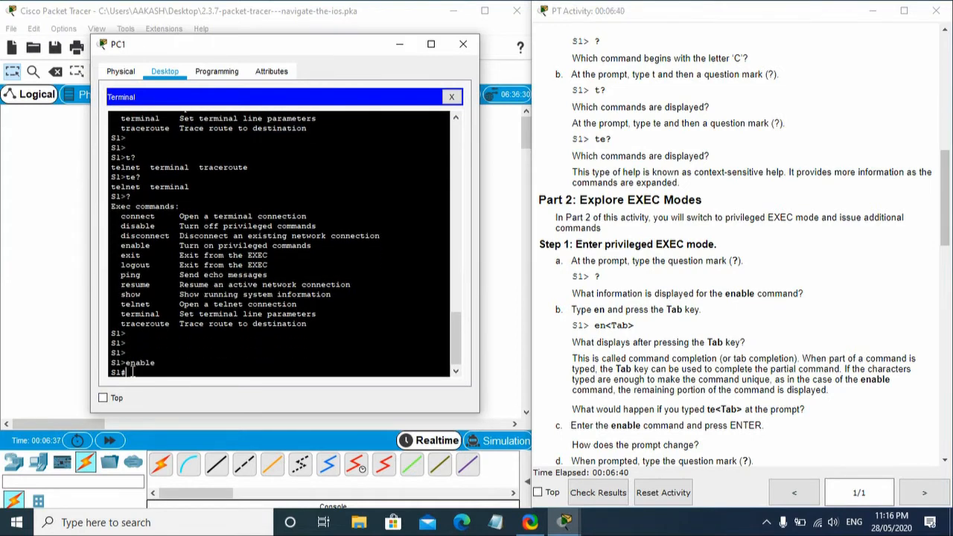
{"action": "key", "text": "Return"}
{"action": "key", "text": "Return"}
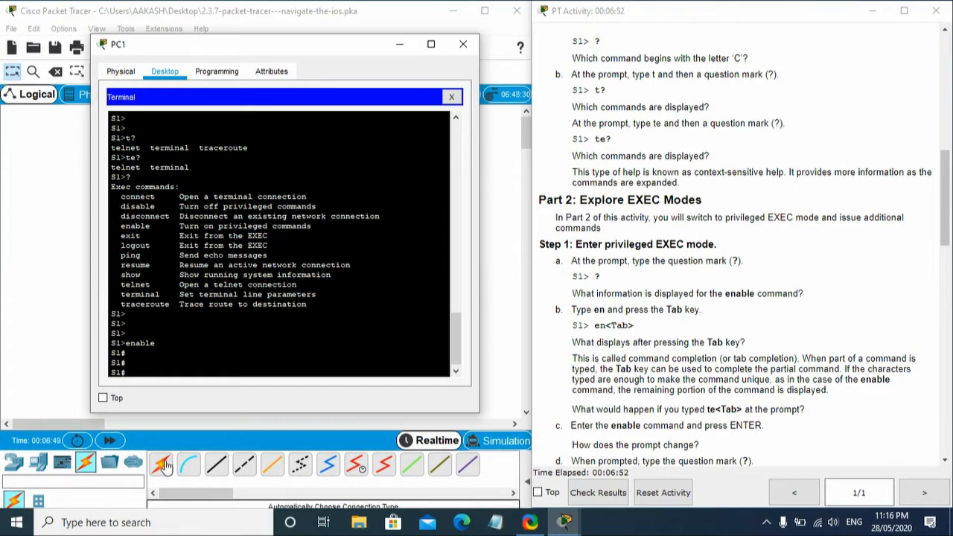
Return S1 to user EXEC mode by running the disable command
{"action": "type", "text": "disable"}
{"action": "key", "text": "Return"}
{"action": "key", "text": "Return"}
{"action": "key", "text": "Return"}
{"action": "key", "text": "Return"}
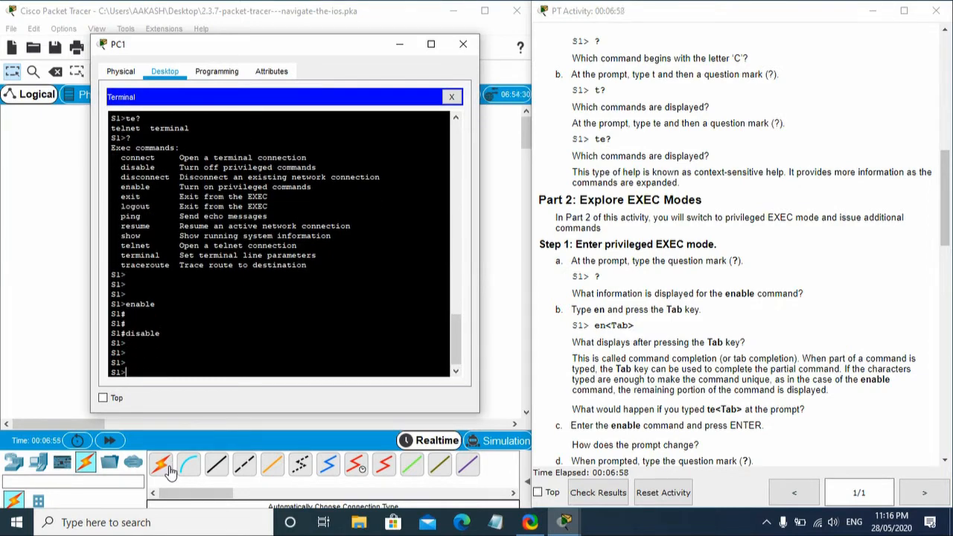
Expand the partial command en at the user EXEC prompt using command completion, without running it
{"action": "type", "text": "en"}
{"action": "key", "text": "Tab"}
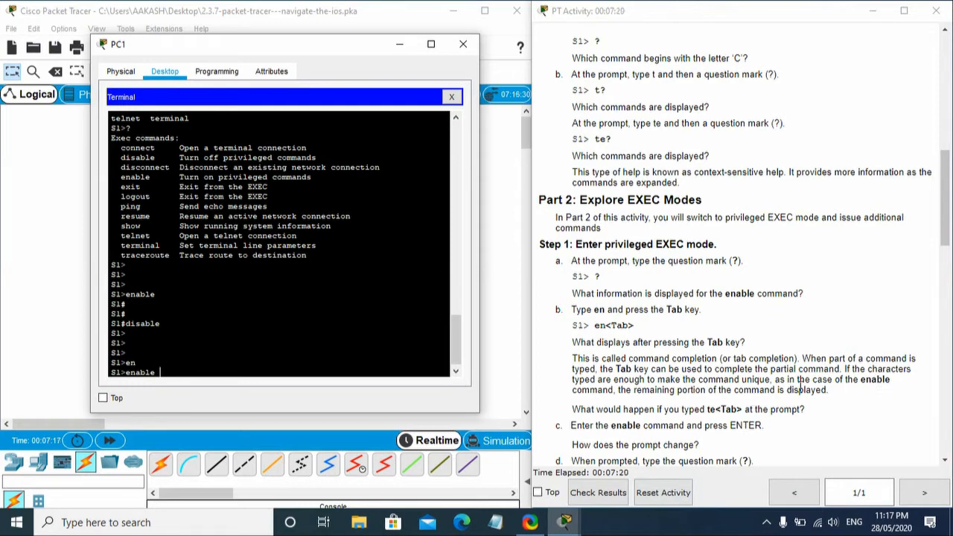
Erase the completed enable command and query the commands beginning with te by entering te?
{"action": "left_click_drag", "start_coordinate": [949, 210], "coordinate": [950, 232]}
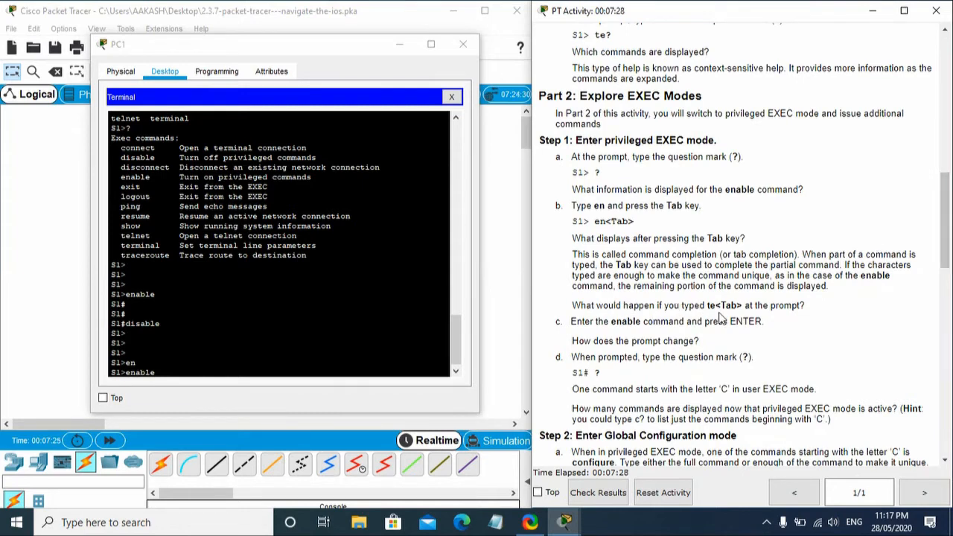
{"action": "left_click", "coordinate": [170, 370]}
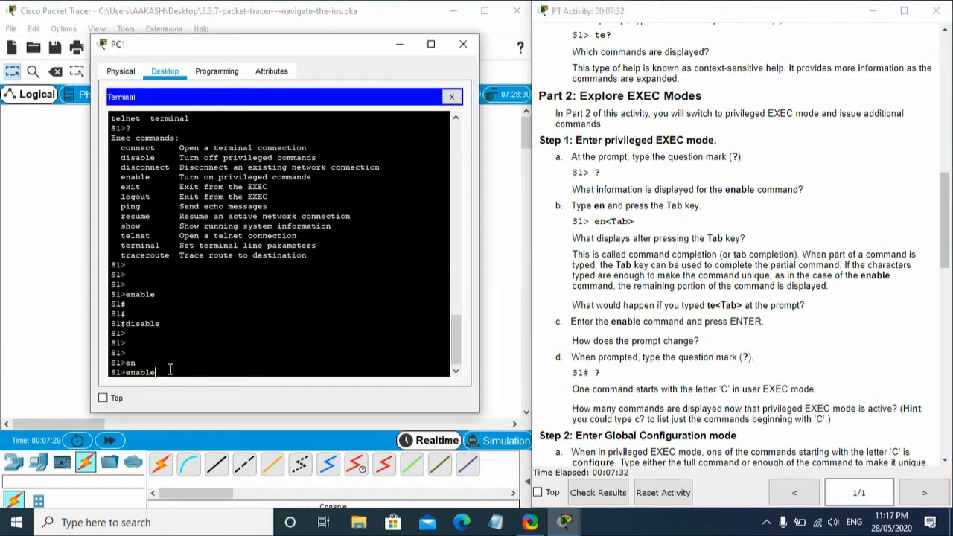
{"action": "key", "text": "BackSpace"}
{"action": "key", "text": "BackSpace"}
{"action": "key", "text": "BackSpace"}
{"action": "key", "text": "BackSpace"}
{"action": "key", "text": "BackSpace"}
{"action": "key", "text": "BackSpace"}
{"action": "type", "text": "te"}
{"action": "right_click", "coordinate": [170, 370]}
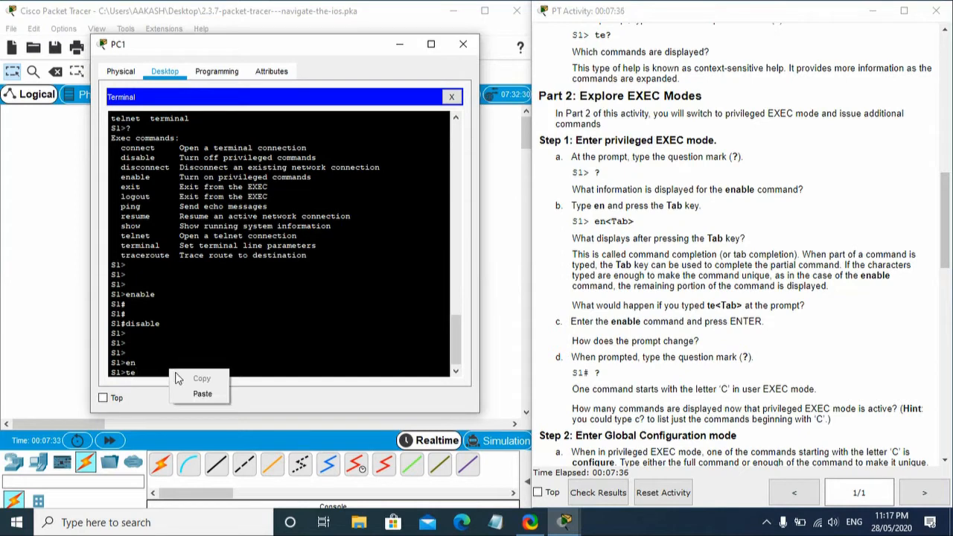
{"action": "left_click", "coordinate": [198, 396]}
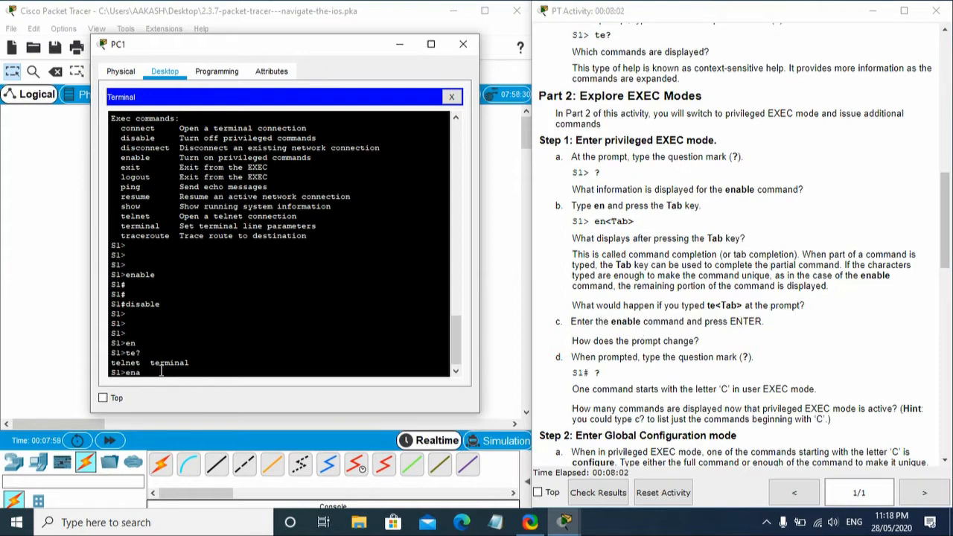
Enter privileged EXEC mode on S1 with the enable command and list its available commands with ?
{"action": "key", "text": "Return"}
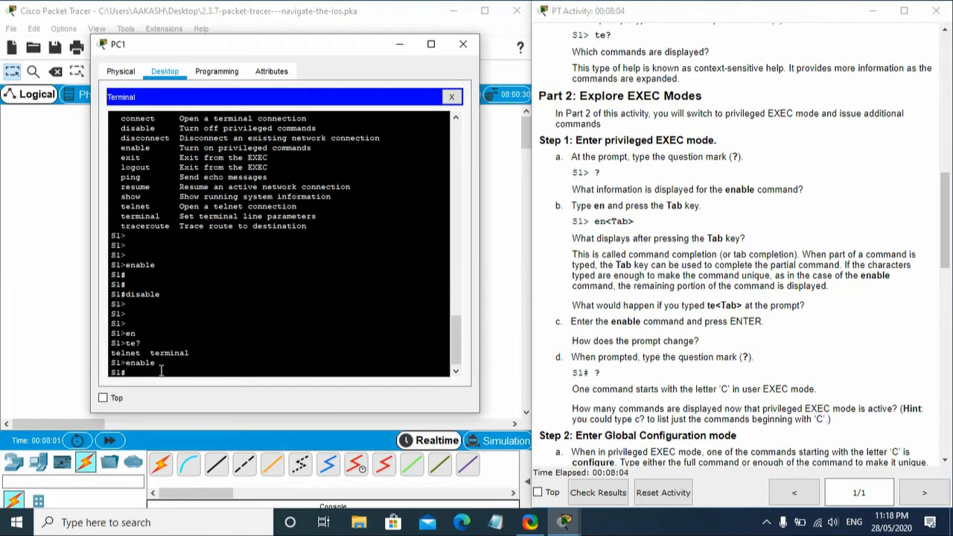
{"action": "key", "text": "Return"}
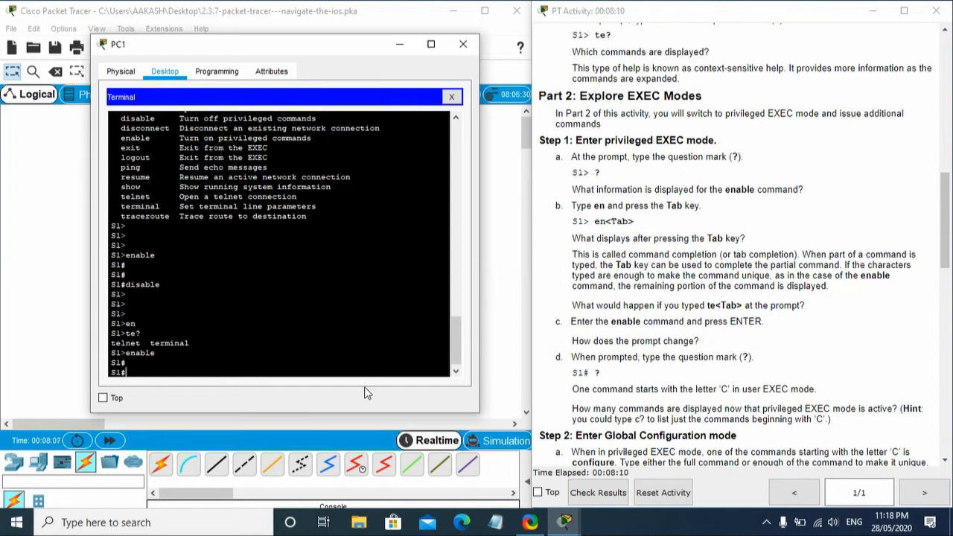
{"action": "right_click", "coordinate": [163, 370]}
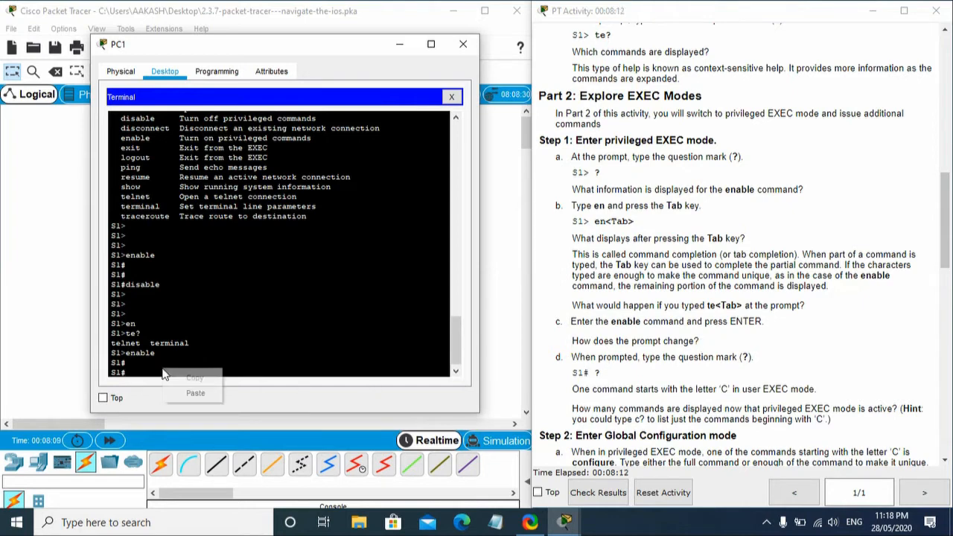
{"action": "left_click", "coordinate": [189, 394]}
{"action": "type", "text": "?"}
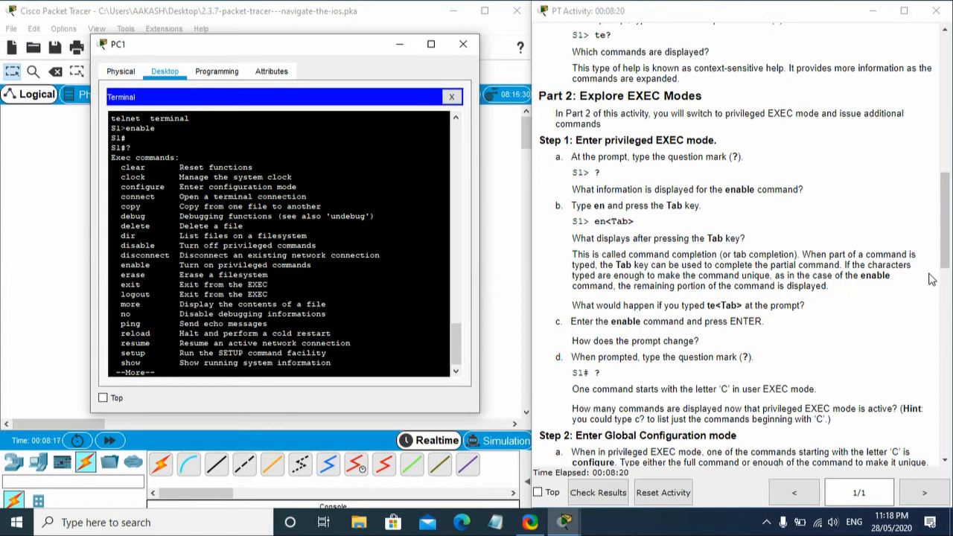
Exit the paged command list and query the privileged EXEC commands beginning with c by entering c?
{"action": "left_click_drag", "start_coordinate": [948, 238], "coordinate": [948, 264]}
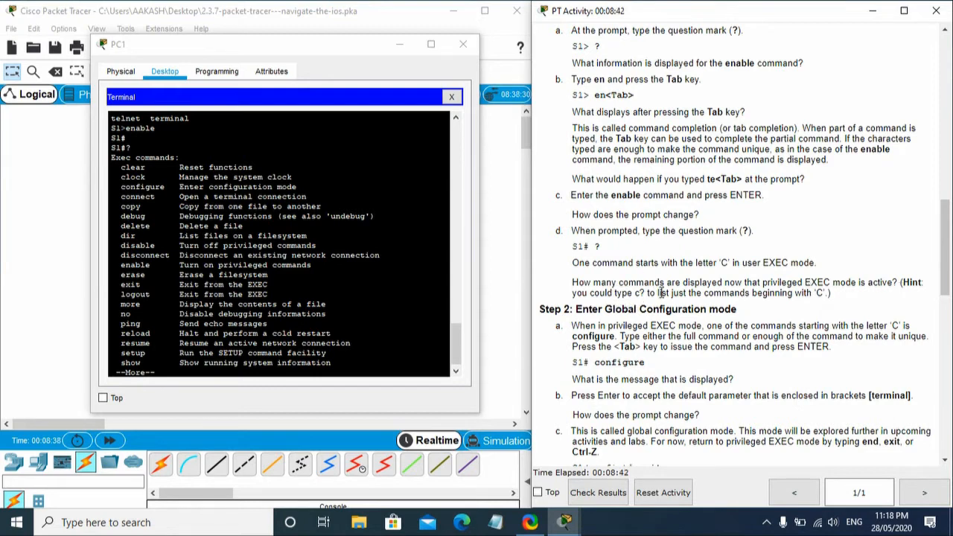
{"action": "left_click", "coordinate": [206, 361]}
{"action": "key", "text": "Return"}
{"action": "key", "text": "Return"}
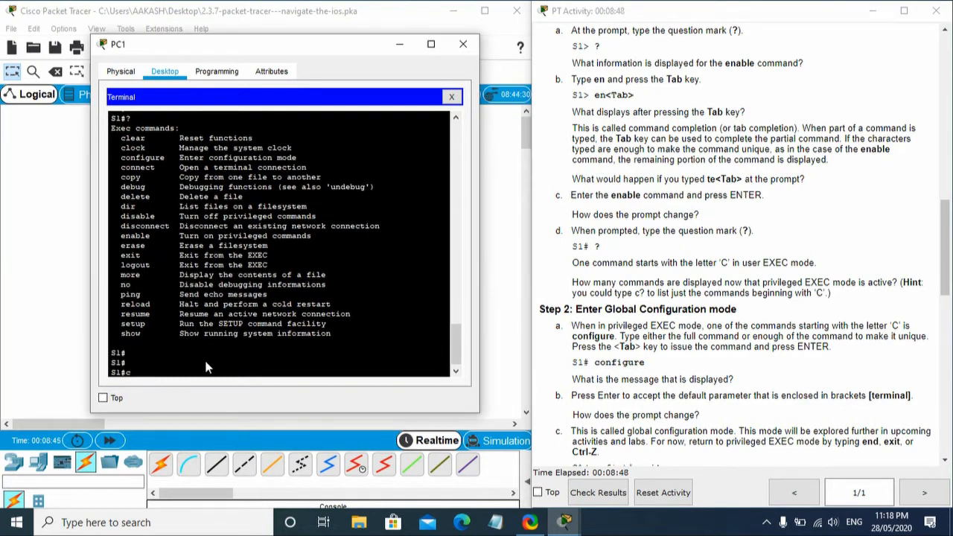
{"action": "right_click", "coordinate": [207, 363]}
{"action": "left_click", "coordinate": [232, 388]}
{"action": "type", "text": "?"}
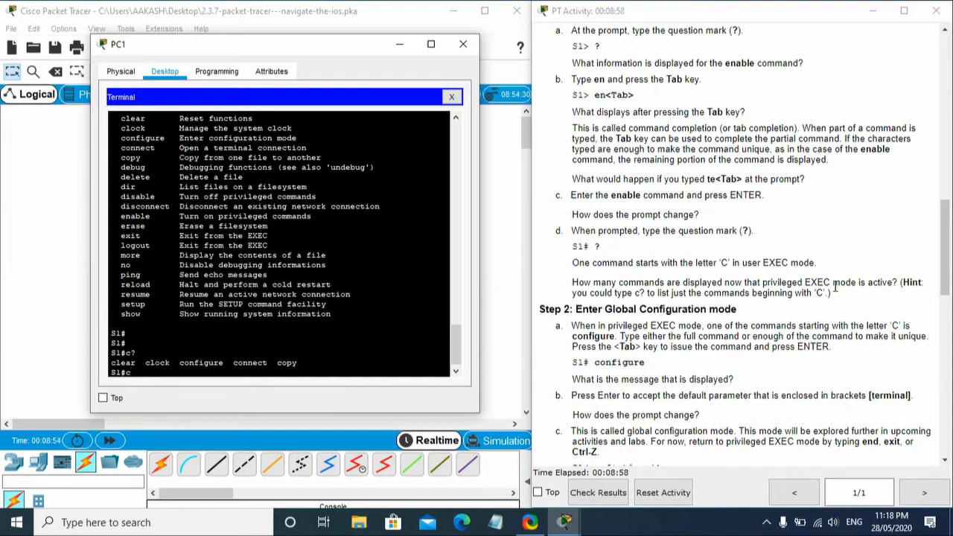
Enter global configuration mode on S1 by completing conf to configure and accepting the default terminal parameter
{"action": "scroll", "coordinate": [947, 260], "scroll_direction": "down", "scroll_amount": 3}
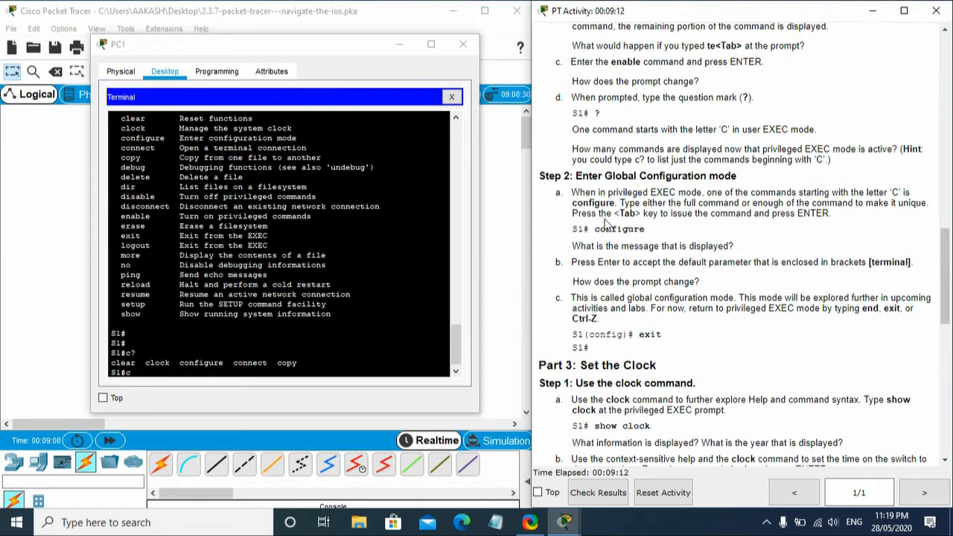
{"action": "left_click", "coordinate": [138, 373]}
{"action": "type", "text": "o"}
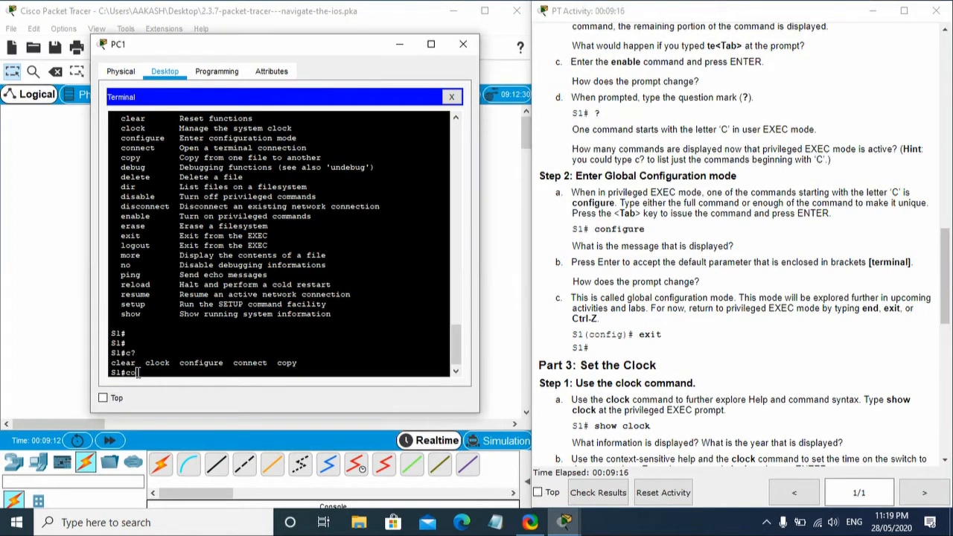
{"action": "type", "text": "nf"}
{"action": "key", "text": "Tab"}
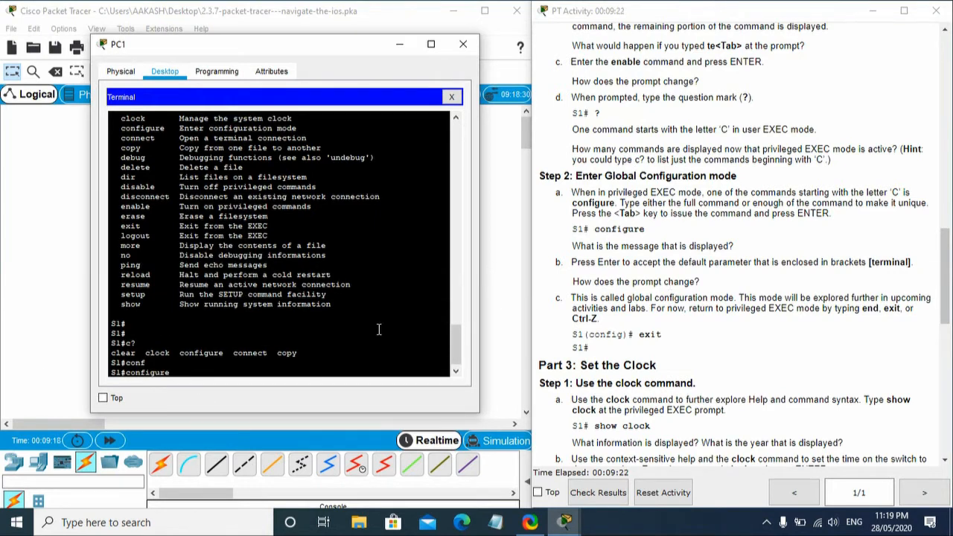
{"action": "key", "text": "Return"}
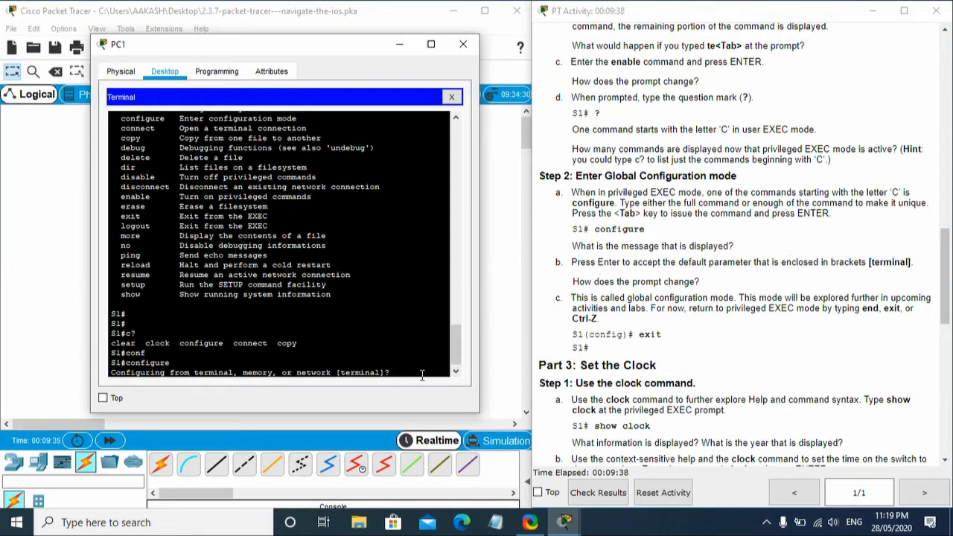
{"action": "key", "text": "Return"}
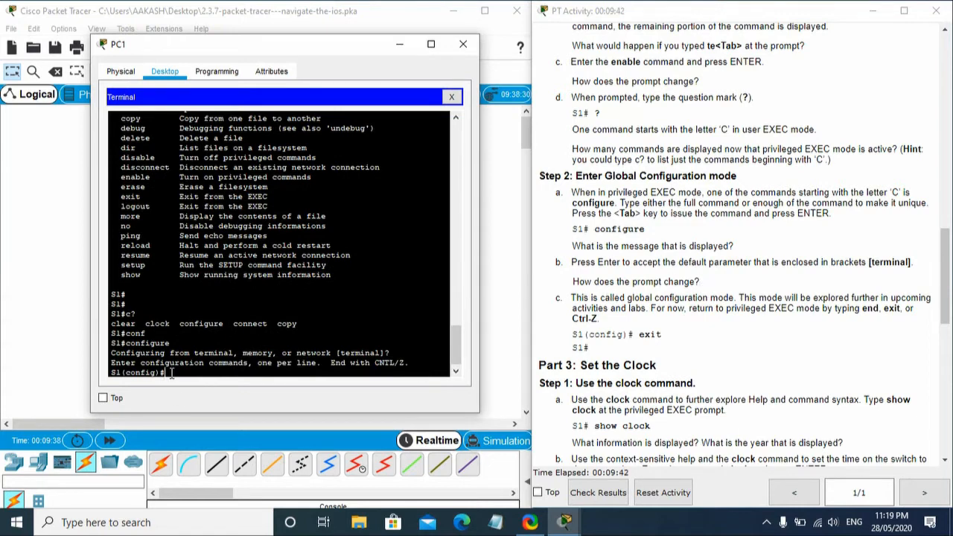
{"action": "key", "text": "Return"}
{"action": "key", "text": "Return"}
{"action": "key", "text": "Return"}
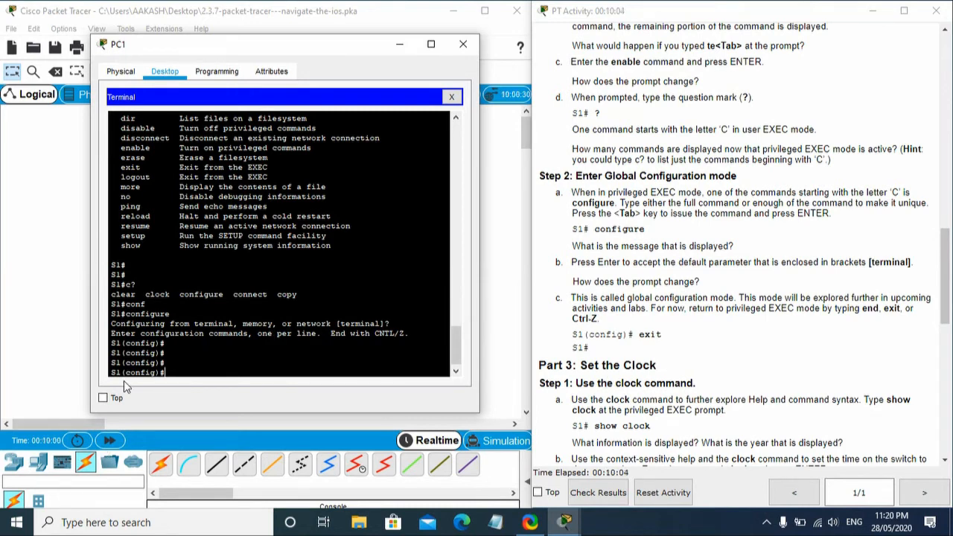
Return from global configuration mode to privileged EXEC mode with the exit command
{"action": "type", "text": "exit"}
{"action": "key", "text": "Return"}
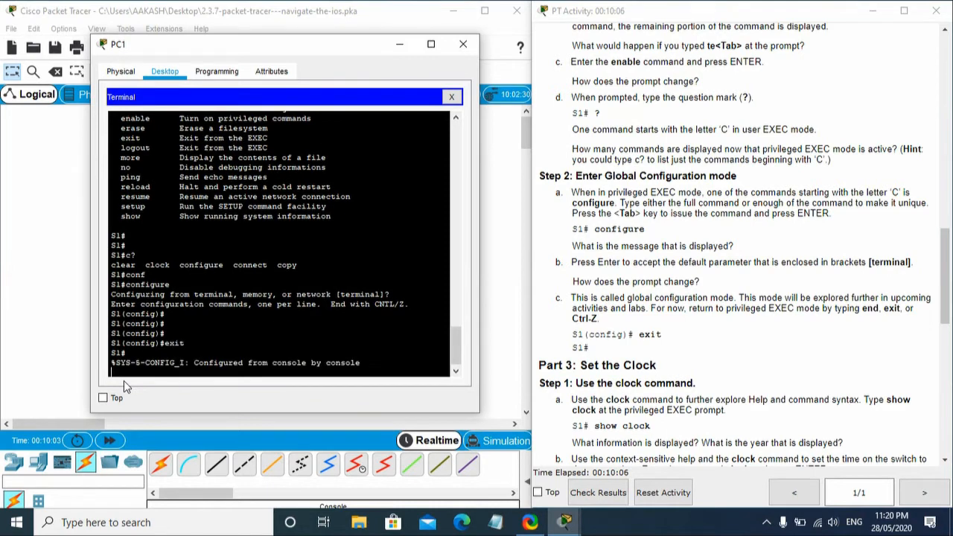
{"action": "key", "text": "Return"}
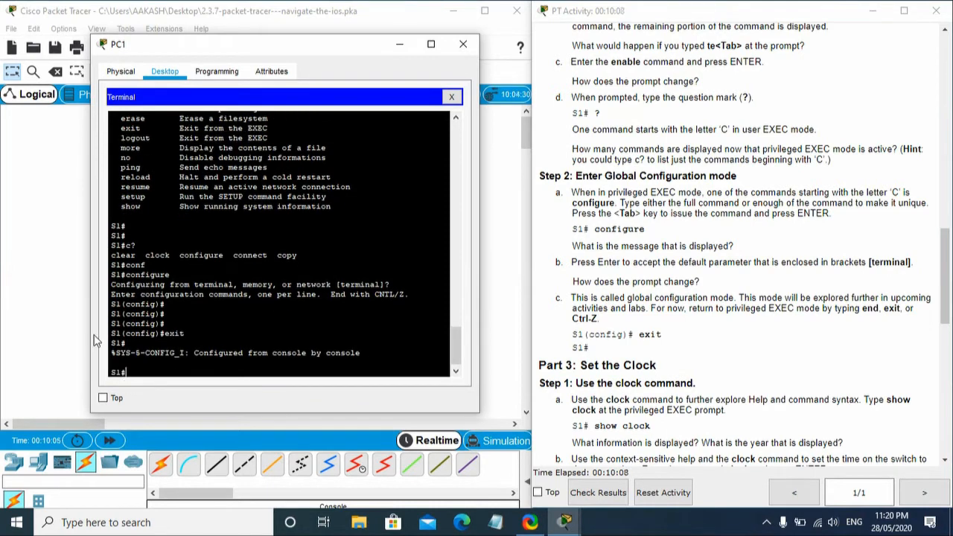
Display the switch's current time and date by running show clock at the privileged EXEC prompt
{"action": "left_click_drag", "start_coordinate": [947, 289], "coordinate": [947, 313]}
{"action": "scroll", "coordinate": [947, 313], "scroll_direction": "down", "scroll_amount": 2}
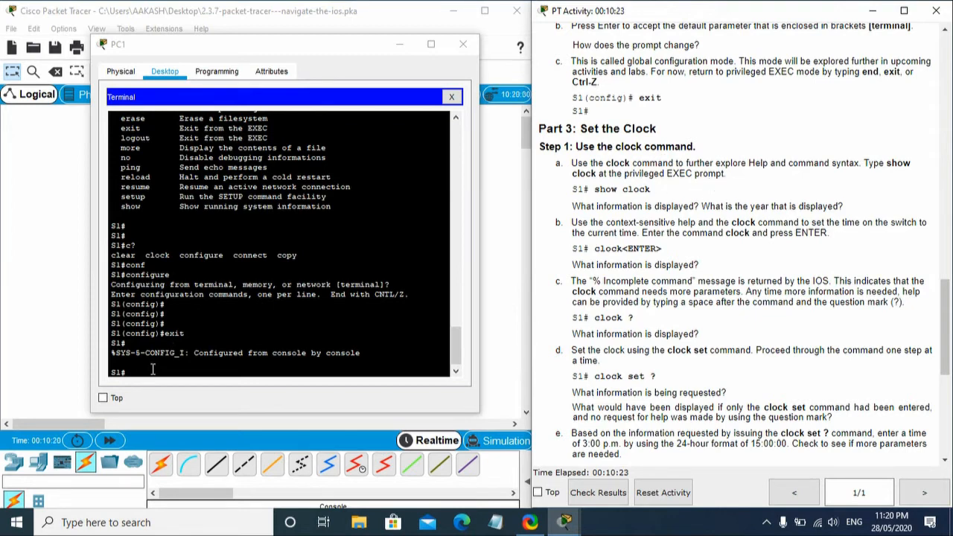
{"action": "key", "text": "Return"}
{"action": "key", "text": "Return"}
{"action": "key", "text": "Return"}
{"action": "type", "text": "show"}
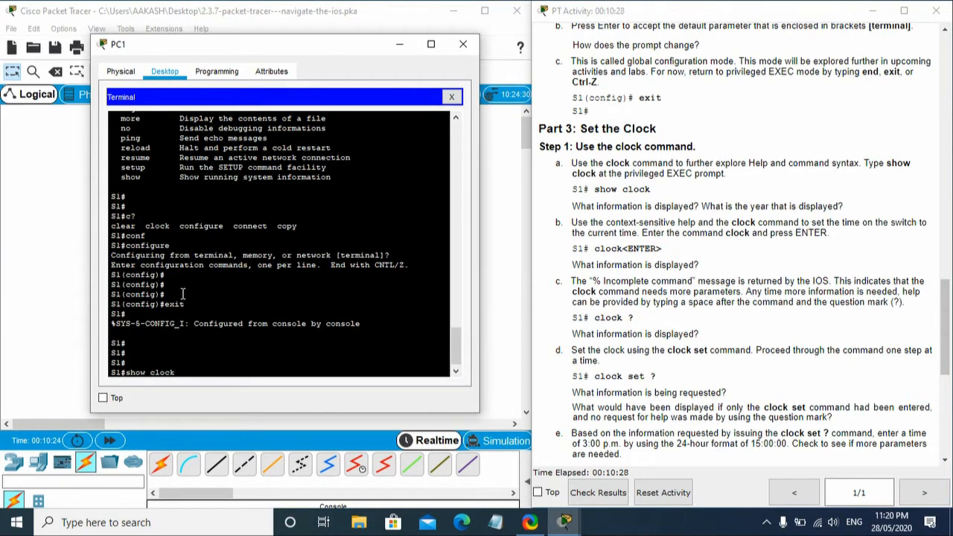
{"action": "type", "text": " clock"}
{"action": "key", "text": "Return"}
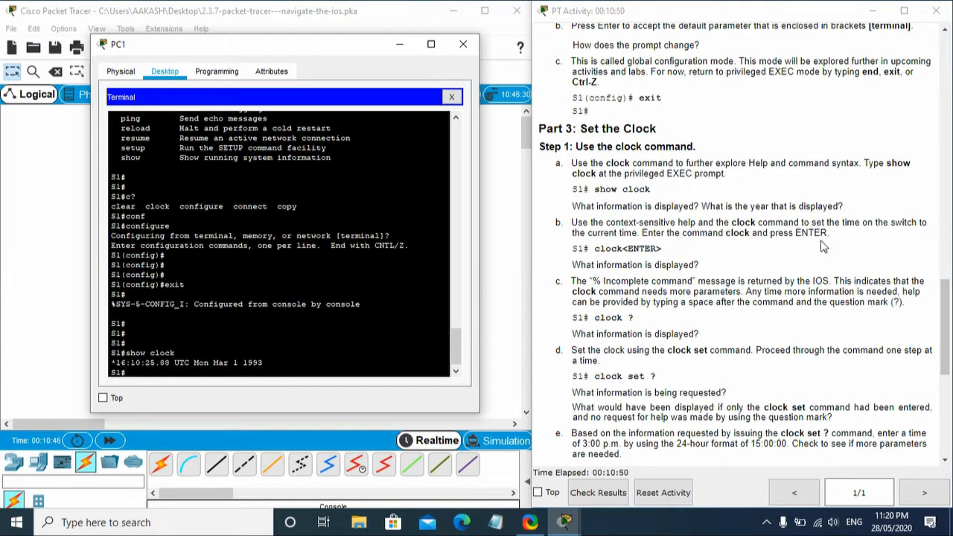
Run the clock command without any parameters at the S1 privileged EXEC prompt
{"action": "type", "text": "clock"}
{"action": "key", "text": "Return"}
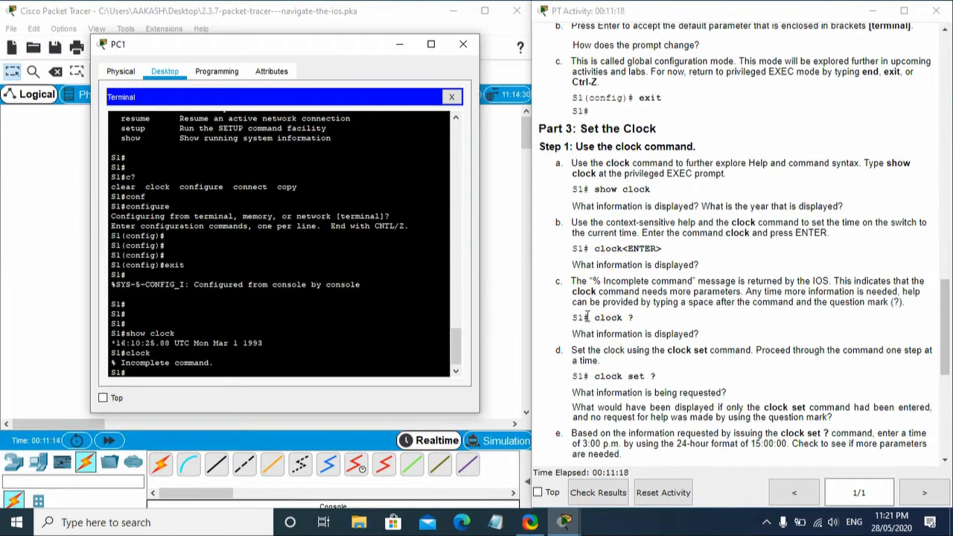
{"action": "key", "text": "Return"}
{"action": "key", "text": "Return"}
{"action": "key", "text": "Return"}
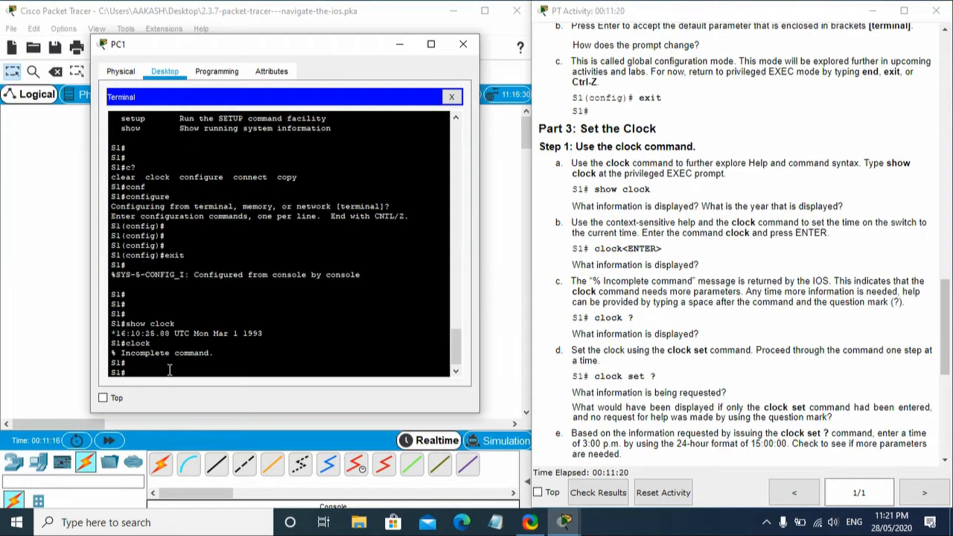
Request help on the clock command's parameters by entering clock ? at the S1 privileged EXEC prompt
{"action": "type", "text": "clock"}
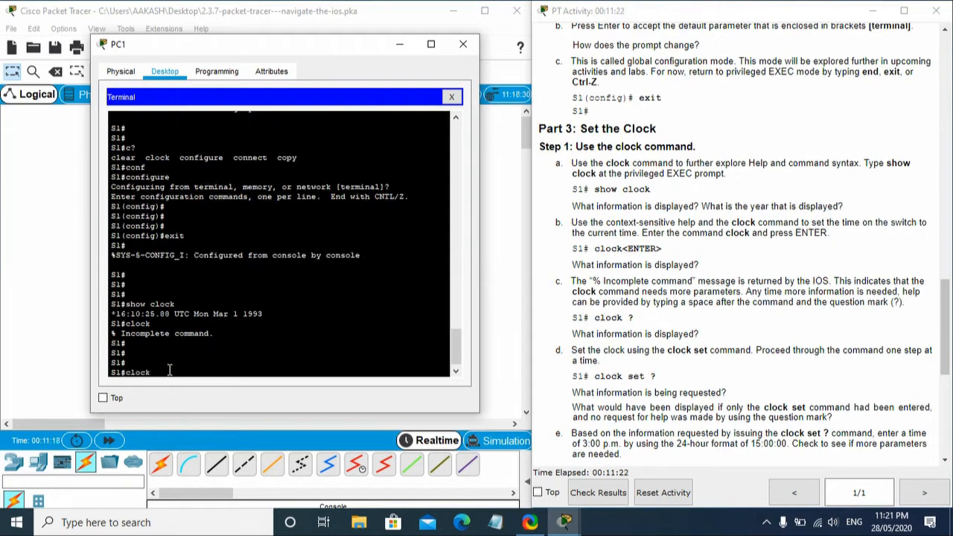
{"action": "right_click", "coordinate": [169, 369]}
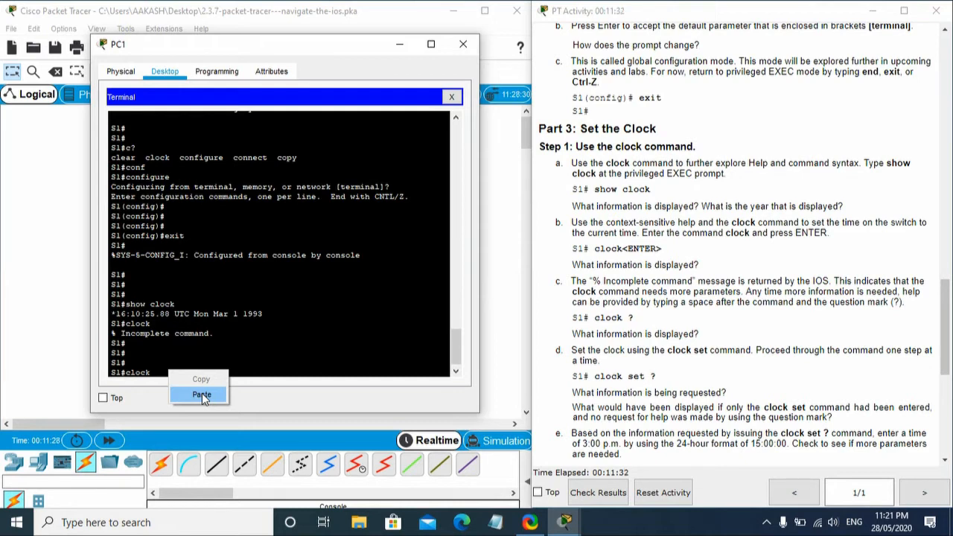
{"action": "left_click", "coordinate": [201, 393]}
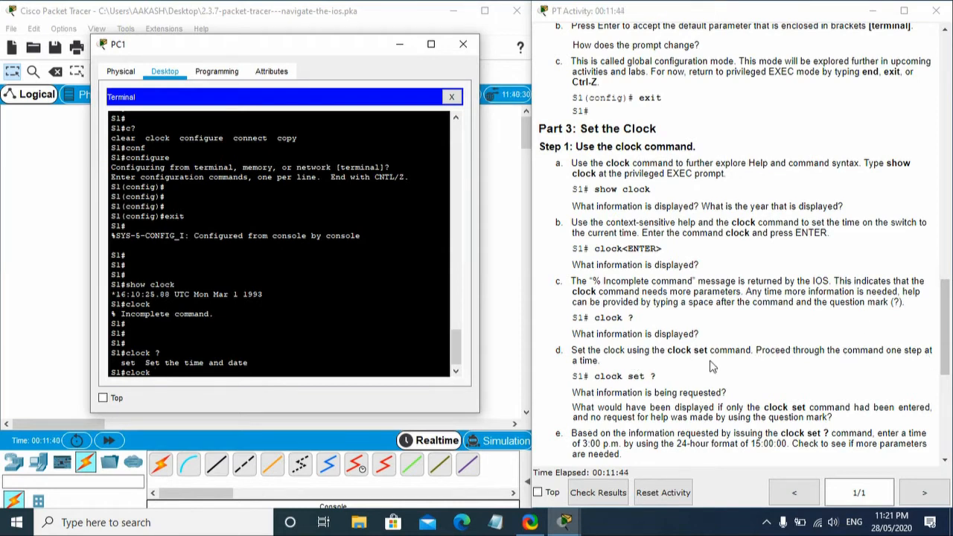
Extend the command to clock set ? to request help on what the set option requires
{"action": "left_click", "coordinate": [947, 309]}
{"action": "left_click_drag", "start_coordinate": [948, 309], "coordinate": [948, 337]}
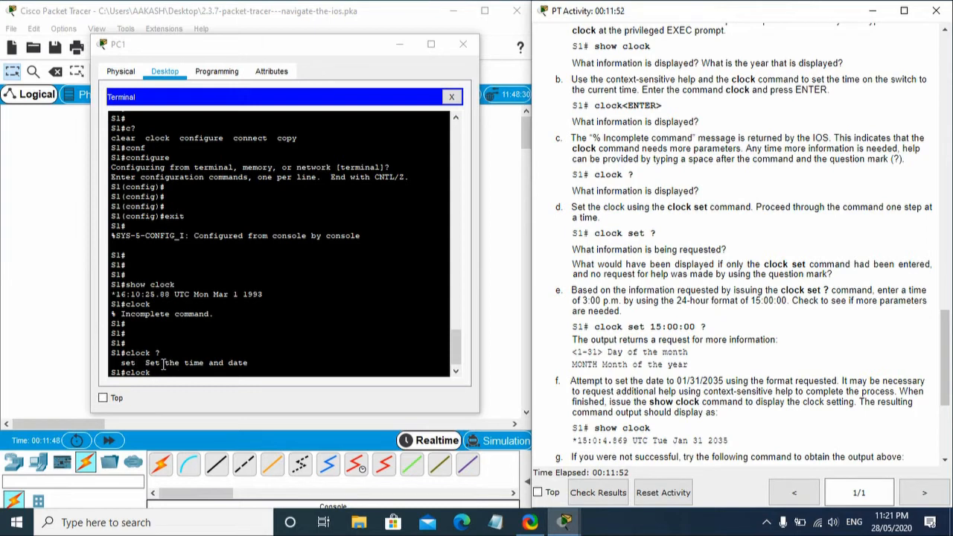
{"action": "left_click", "coordinate": [194, 370]}
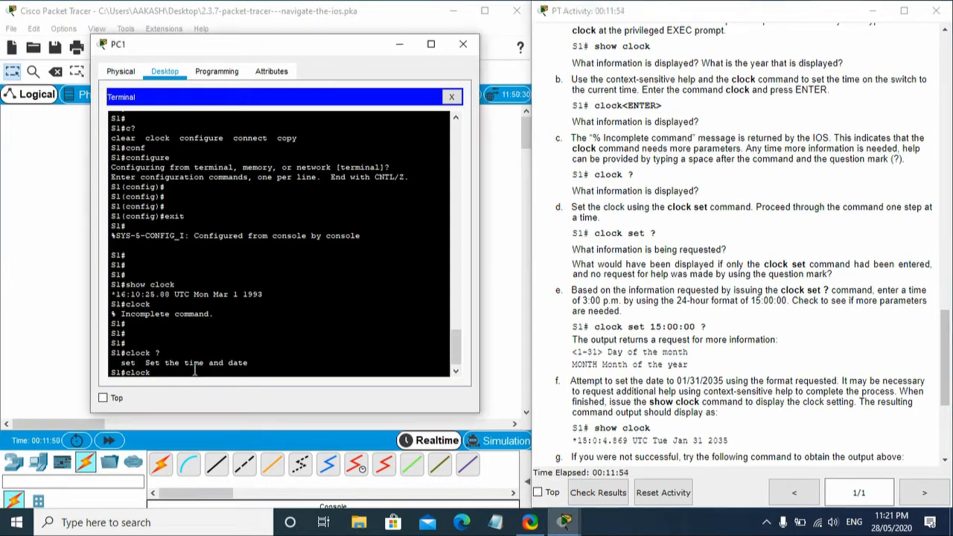
{"action": "type", "text": "set"}
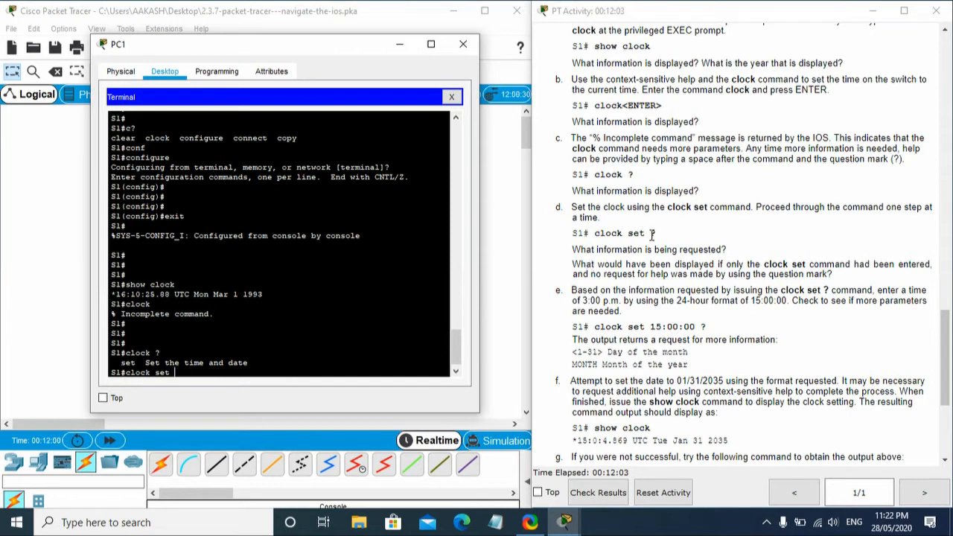
{"action": "right_click", "coordinate": [195, 368]}
{"action": "left_click", "coordinate": [226, 392]}
{"action": "type", "text": "?"}
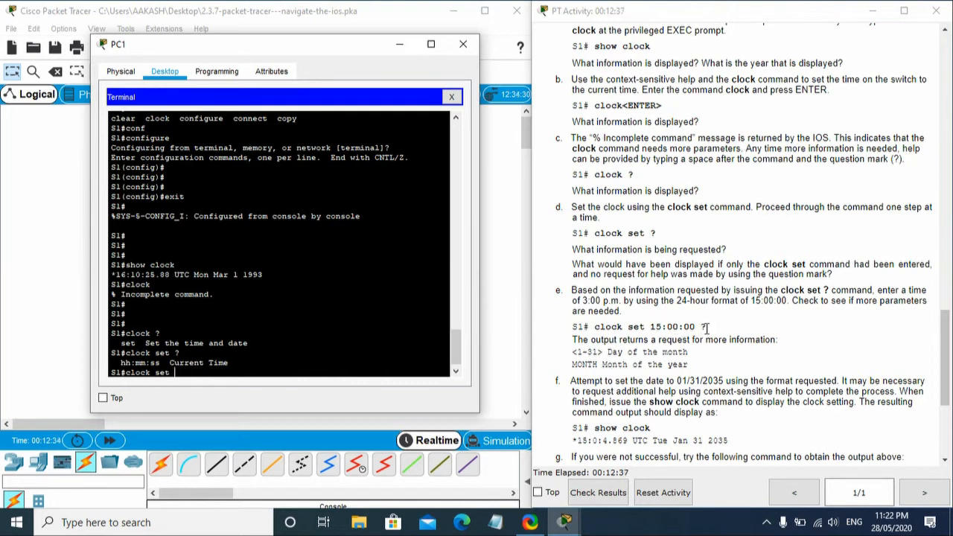
Add the time 15:00:00 to clock set and query the further parameters with clock set 15:00:00 ?
{"action": "left_click_drag", "start_coordinate": [705, 328], "coordinate": [649, 327]}
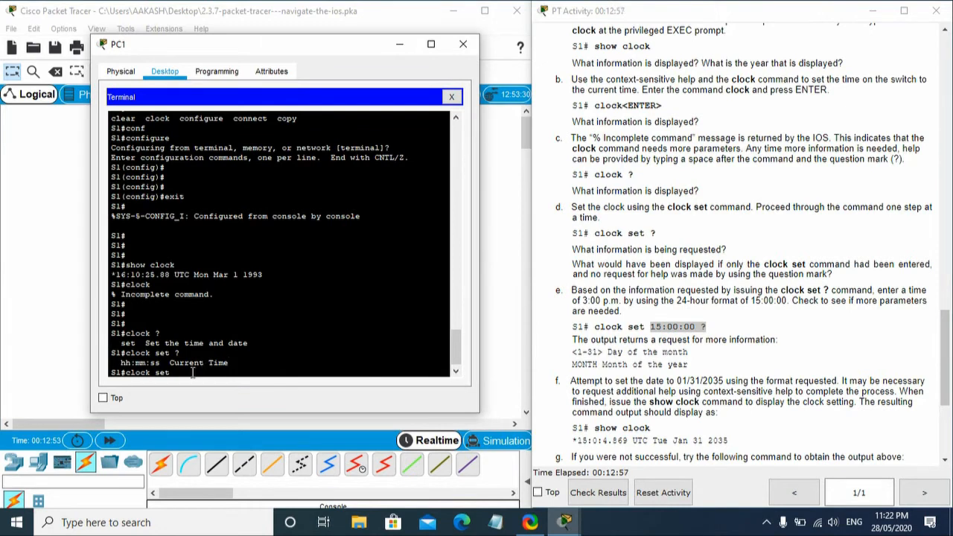
{"action": "right_click", "coordinate": [186, 376]}
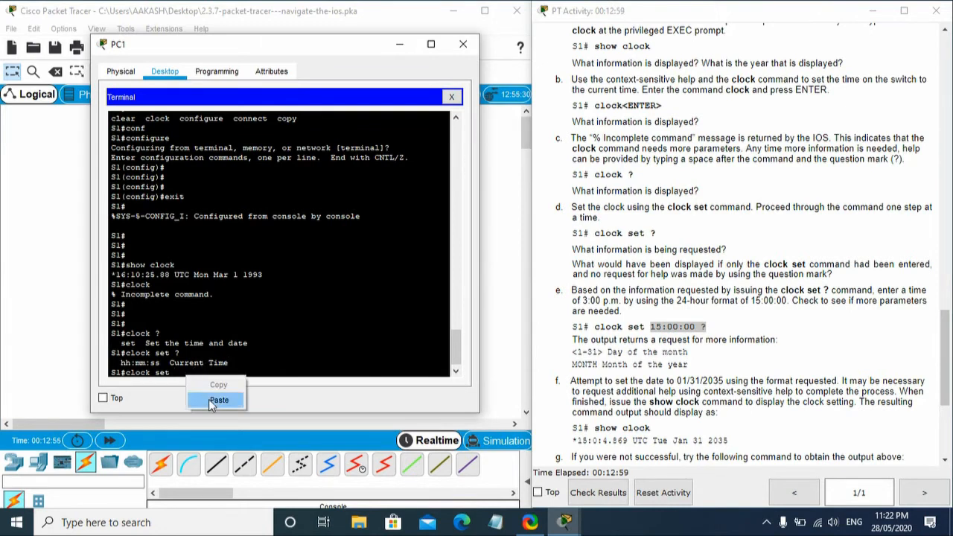
{"action": "left_click", "coordinate": [213, 398]}
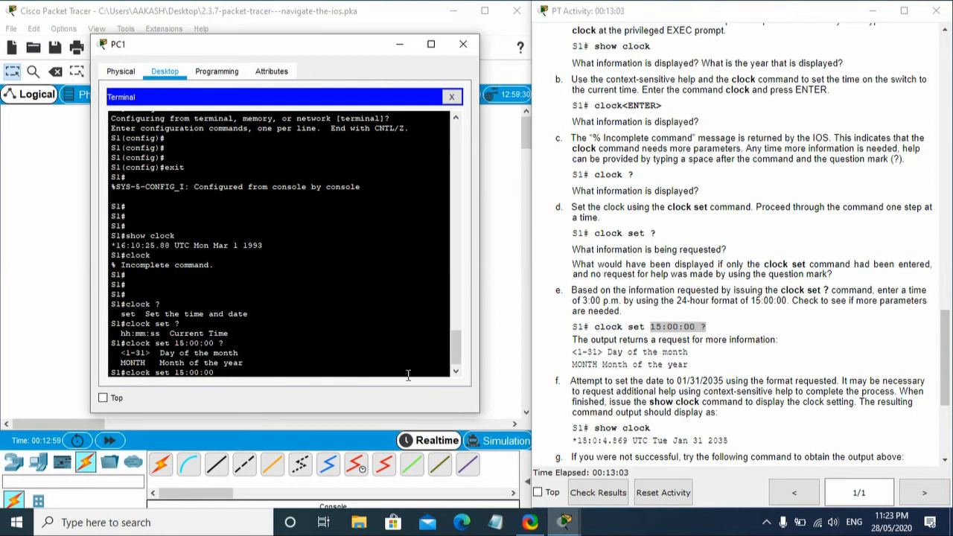
Try to set the switch clock with only the time, using clock set 15:00:00
{"action": "key", "text": "Return"}
{"action": "key", "text": "Return"}
{"action": "key", "text": "Return"}
{"action": "key", "text": "Return"}
{"action": "key", "text": "Return"}
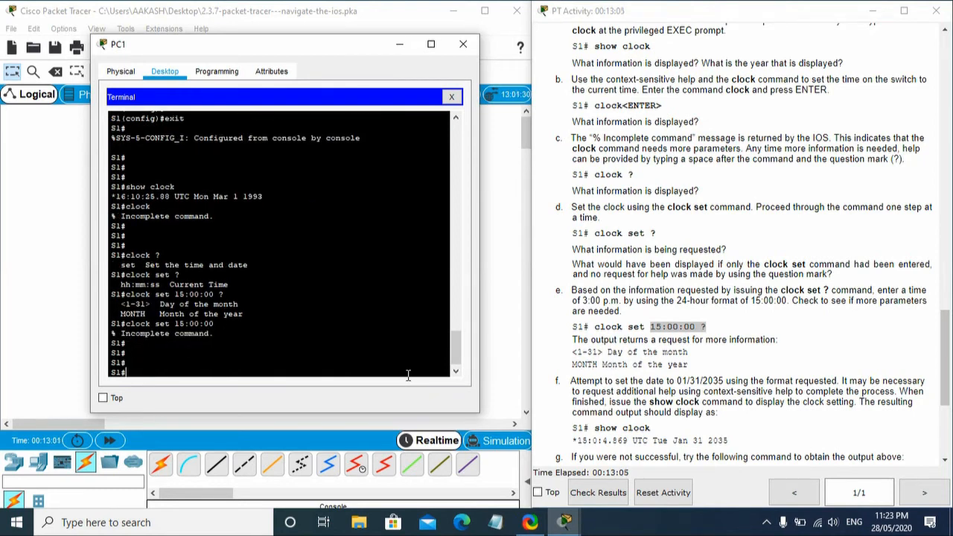
Recall the clock set 15:00:00 command and request help again on its remaining parameters with a question mark
{"action": "key", "text": "Up"}
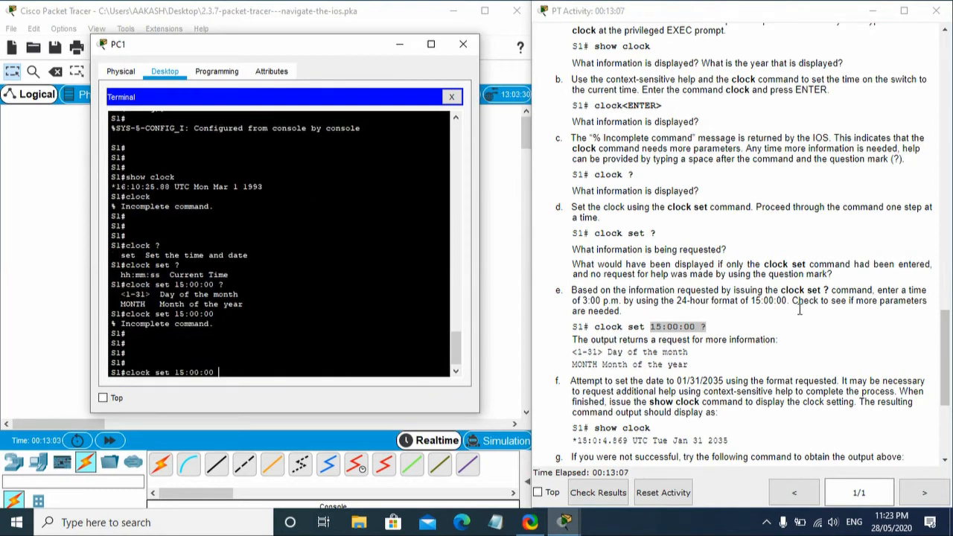
{"action": "left_click", "coordinate": [708, 326]}
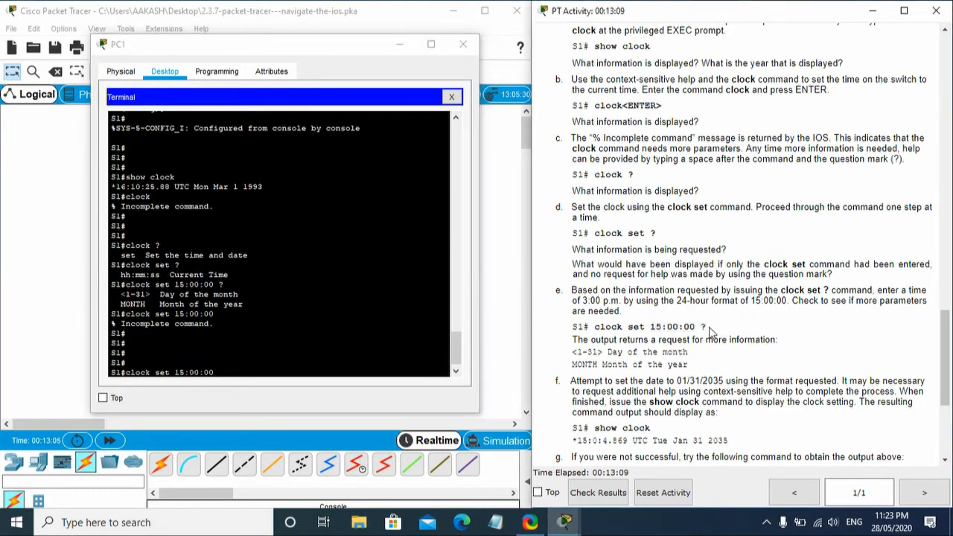
{"action": "left_click_drag", "start_coordinate": [709, 327], "coordinate": [699, 327]}
{"action": "key", "text": "super+c"}
{"action": "left_click", "coordinate": [231, 372]}
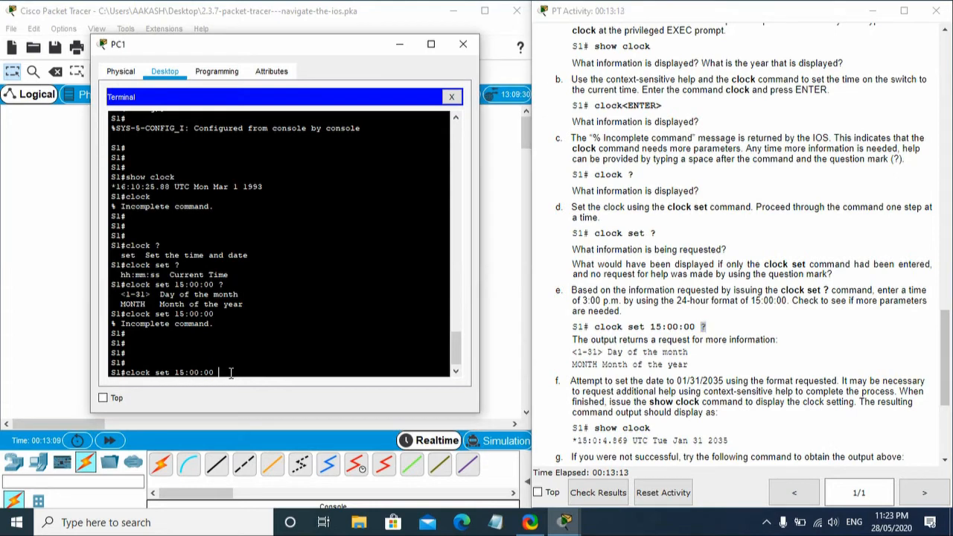
{"action": "right_click", "coordinate": [231, 374]}
{"action": "left_click", "coordinate": [262, 398]}
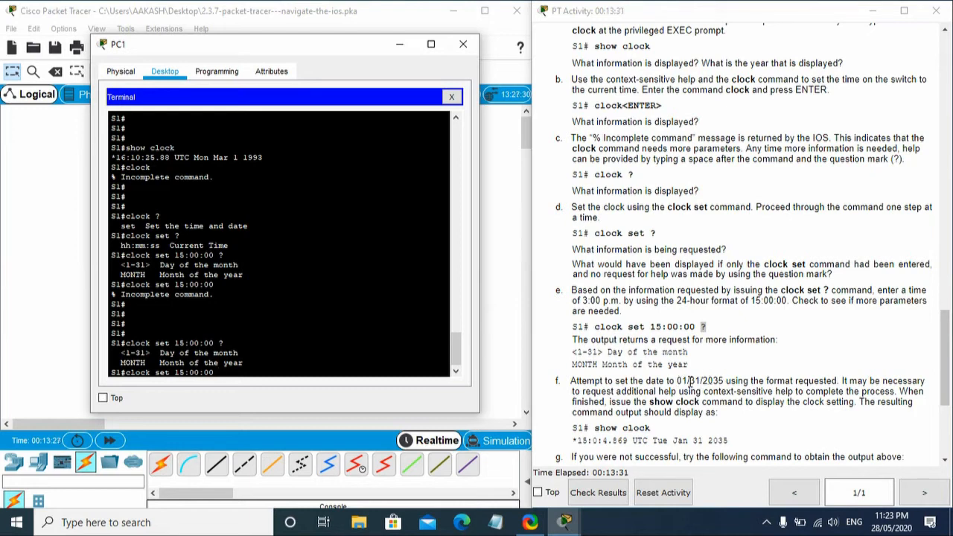
Set the S1 clock to 3:00 p.m. on 31 January 2035 with clock set 15:00:00 31 JAN 2035
{"action": "left_click", "coordinate": [824, 356]}
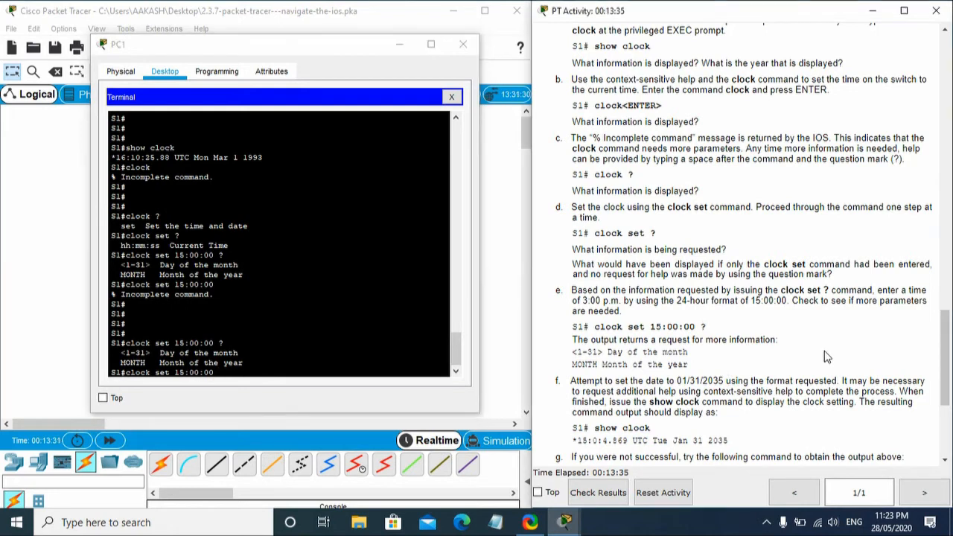
{"action": "scroll", "coordinate": [824, 356], "scroll_direction": "down", "scroll_amount": 3}
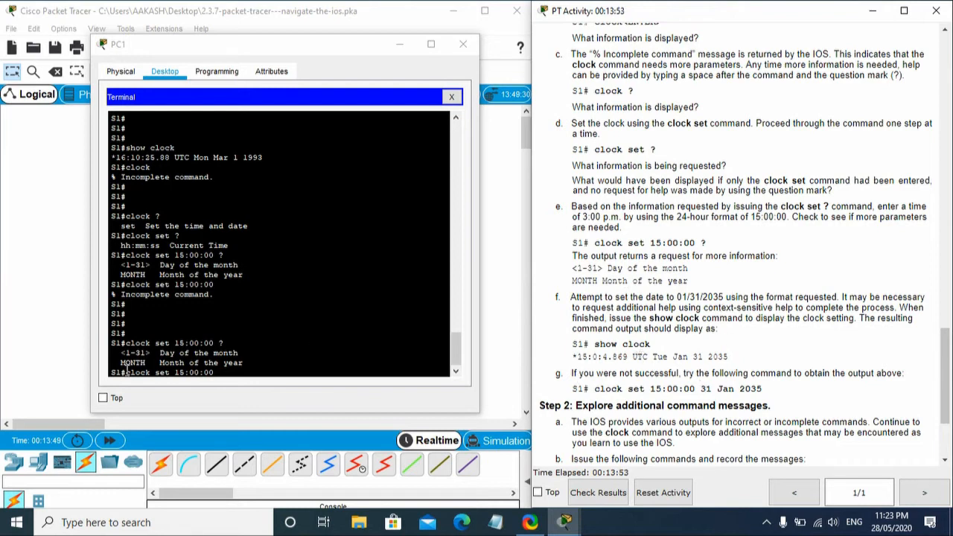
{"action": "left_click", "coordinate": [233, 374]}
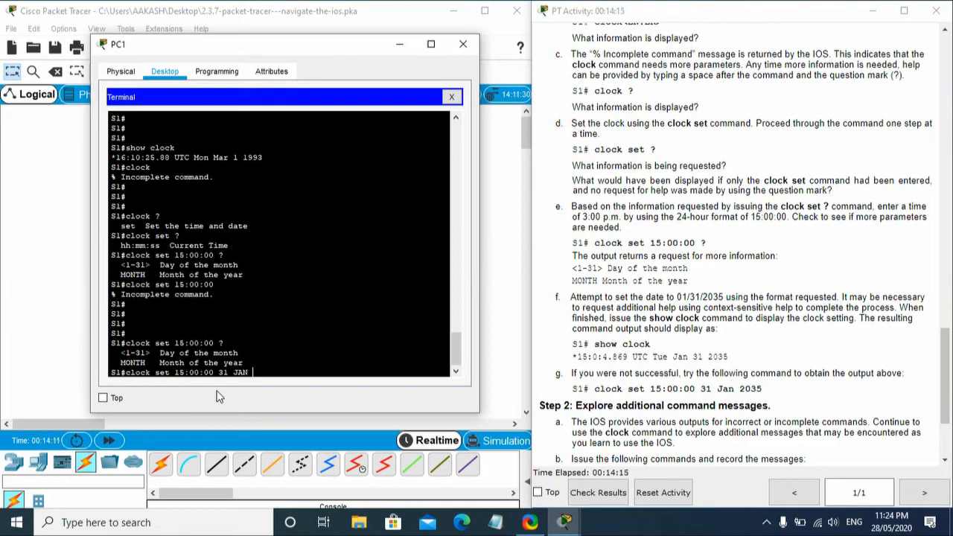
{"action": "type", "text": "2035"}
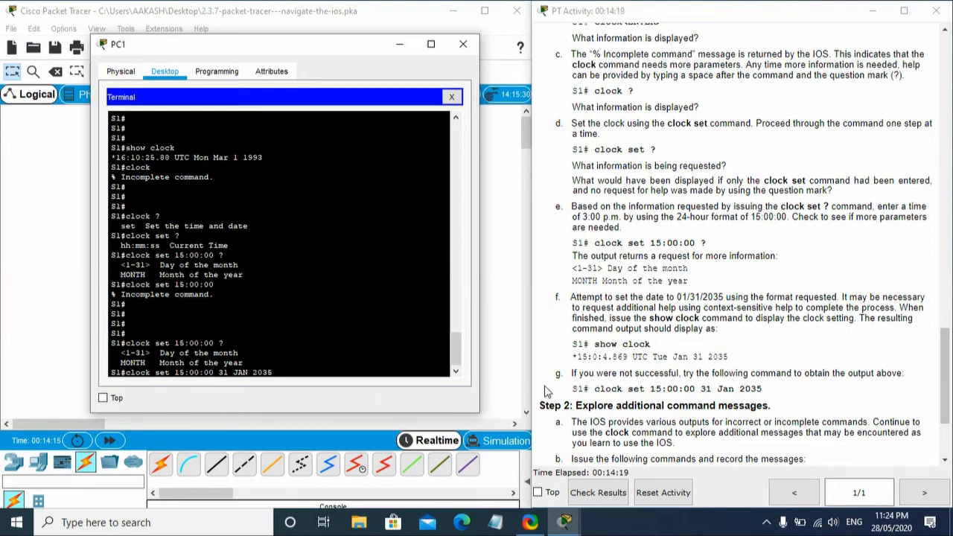
{"action": "key", "text": "Return"}
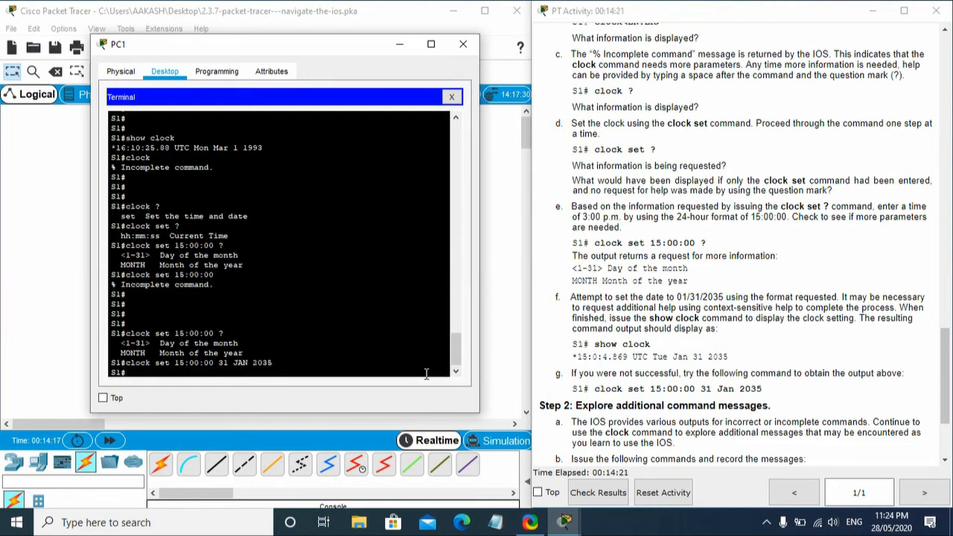
{"action": "key", "text": "Return"}
{"action": "key", "text": "Return"}
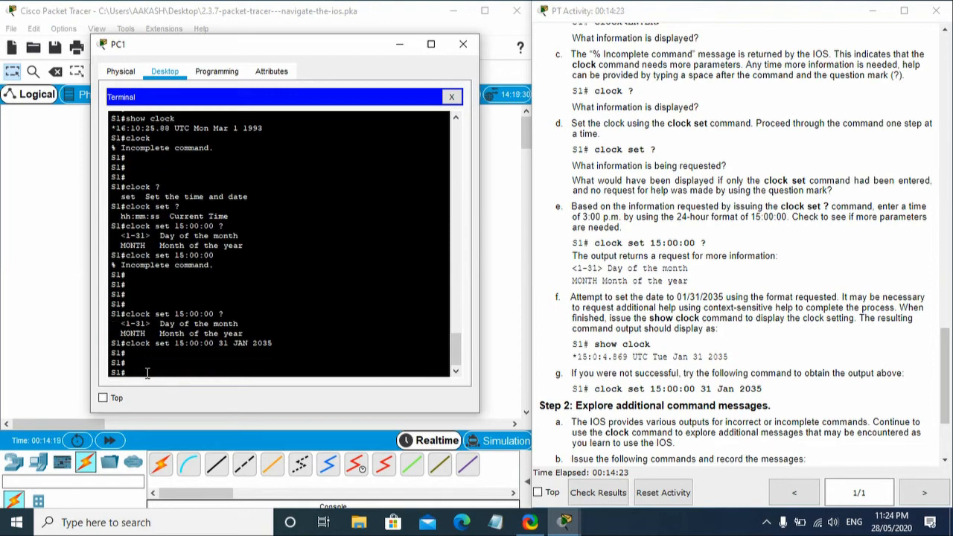
{"action": "key", "text": "Return"}
{"action": "key", "text": "Return"}
Display the switch's new time and date setting with show clock
{"action": "type", "text": "sho"}
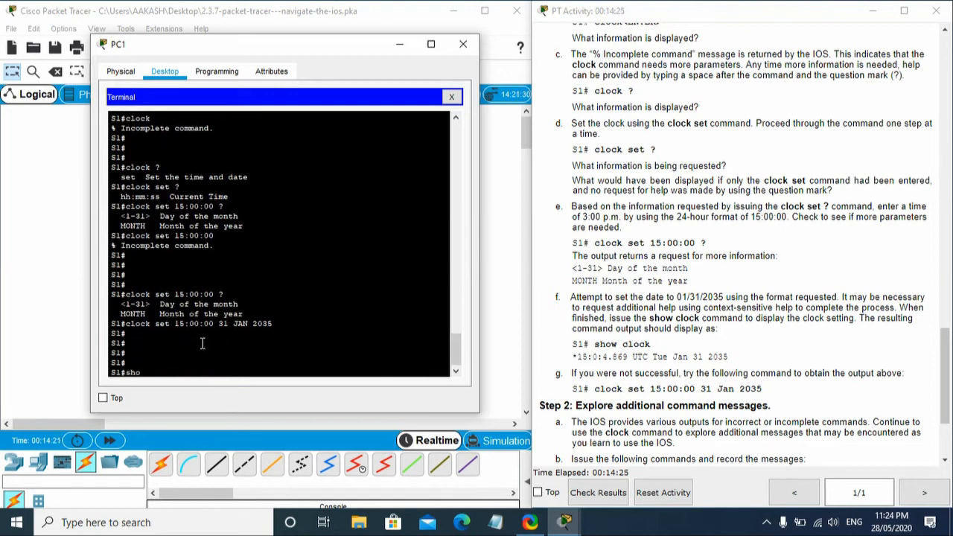
{"action": "type", "text": "w clock"}
{"action": "key", "text": "Return"}
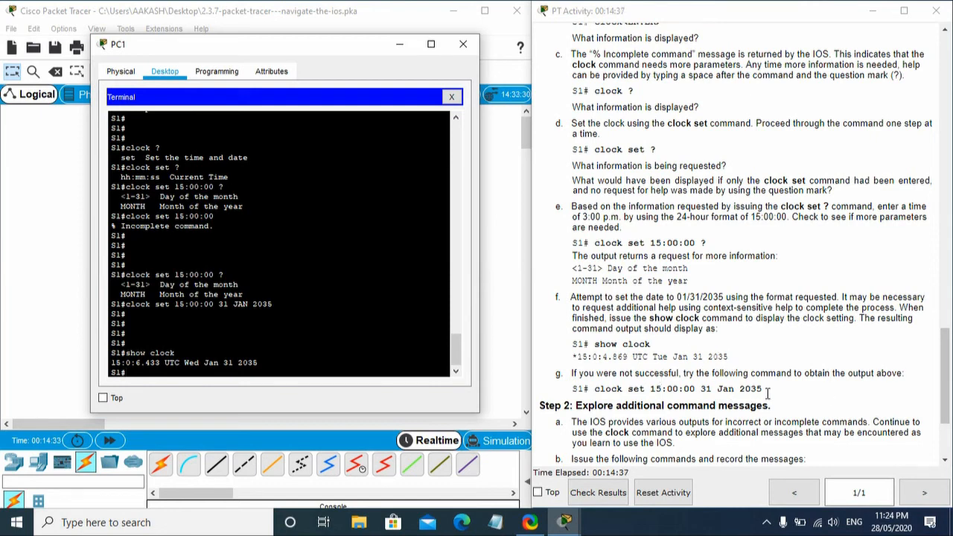
Try tab completion on the abbreviation cl, and list the commands that begin with it using cl?
{"action": "left_click_drag", "start_coordinate": [779, 393], "coordinate": [602, 395]}
{"action": "left_click", "coordinate": [638, 396]}
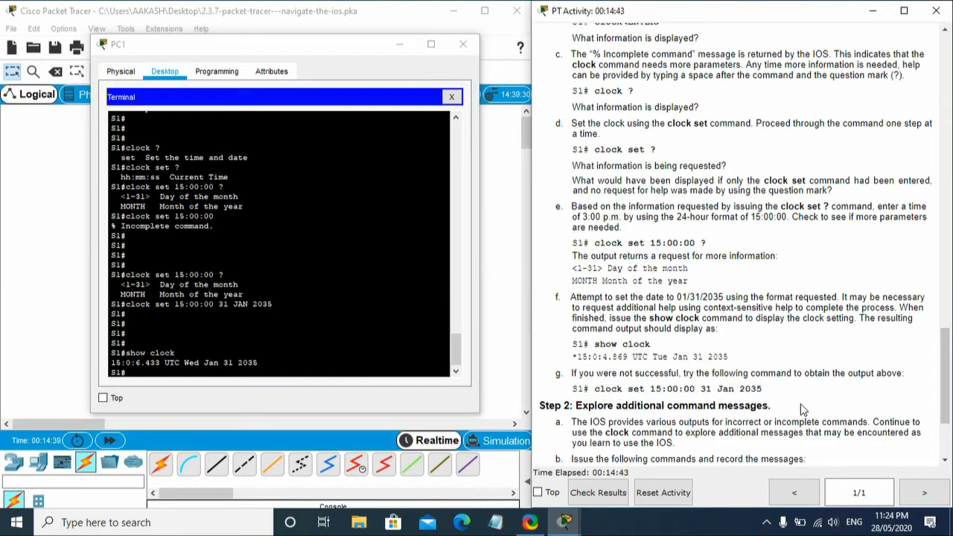
{"action": "scroll", "coordinate": [802, 409], "scroll_direction": "down", "scroll_amount": 4}
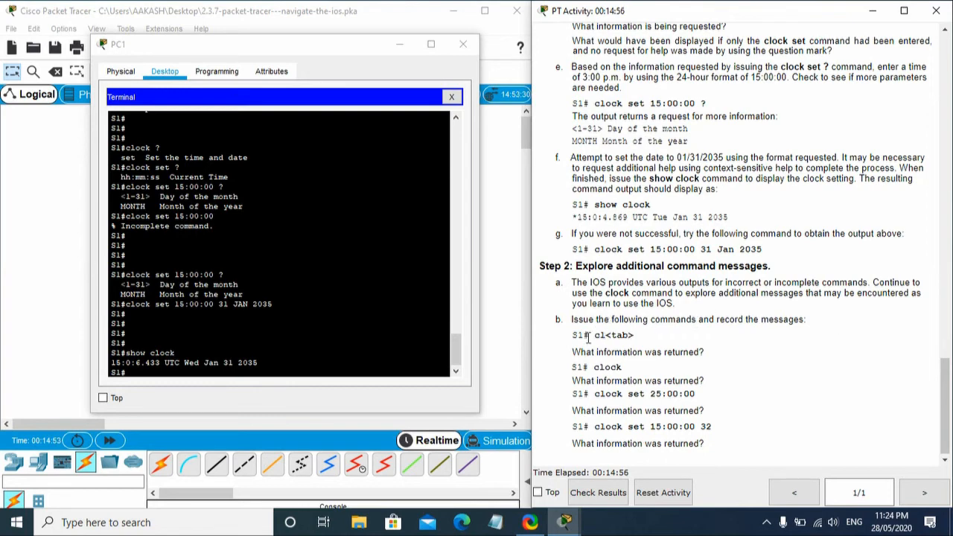
{"action": "left_click", "coordinate": [150, 374]}
{"action": "key", "text": "Return"}
{"action": "key", "text": "Return"}
{"action": "key", "text": "Return"}
{"action": "key", "text": "Return"}
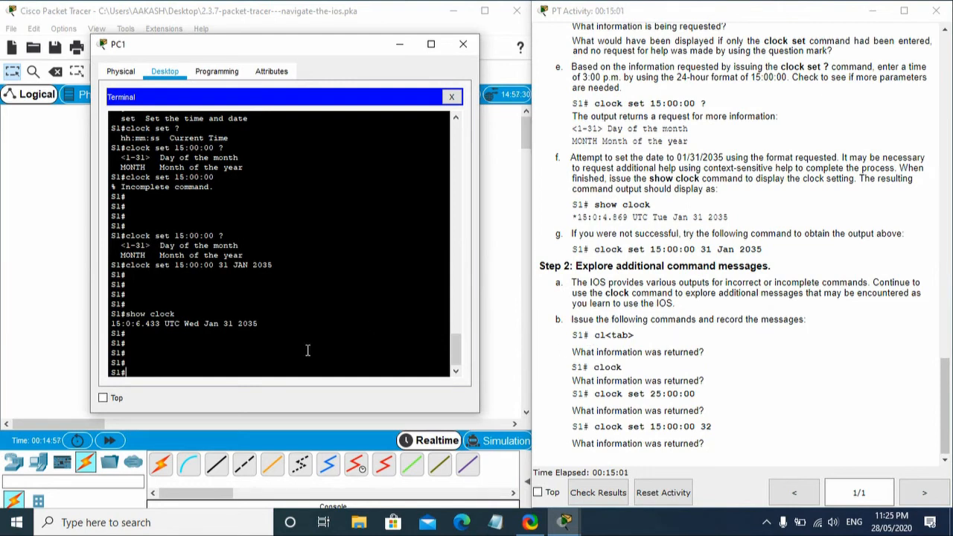
{"action": "type", "text": "cl"}
{"action": "key", "text": "Tab"}
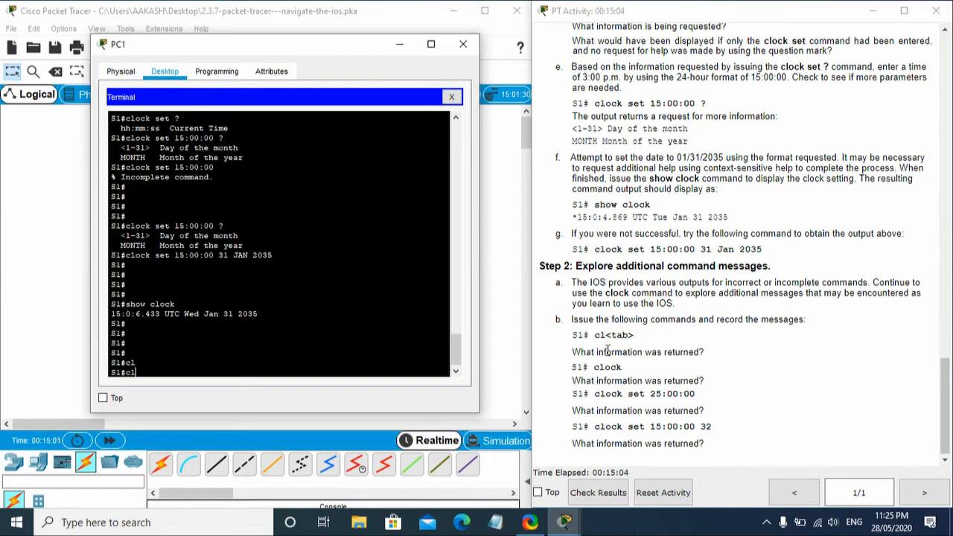
{"action": "right_click", "coordinate": [149, 369]}
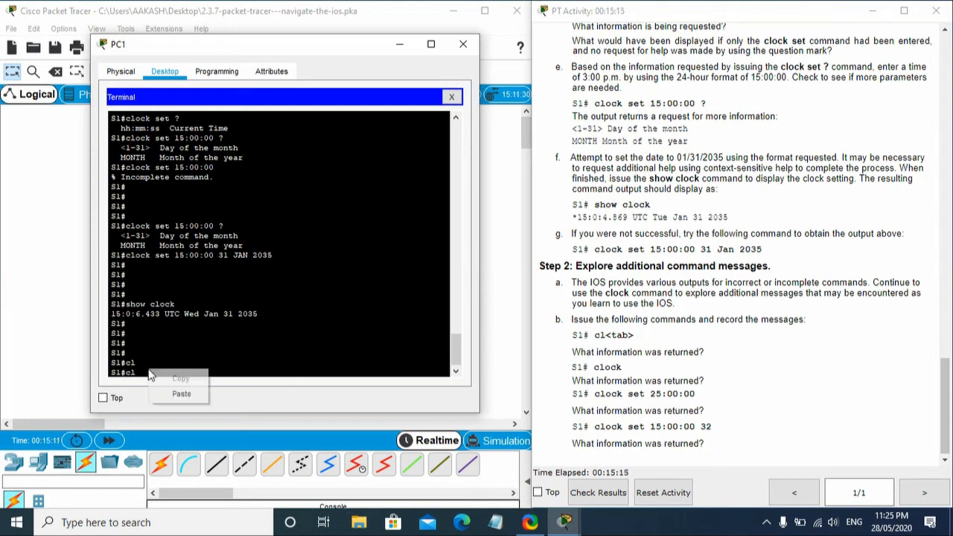
{"action": "left_click", "coordinate": [180, 390]}
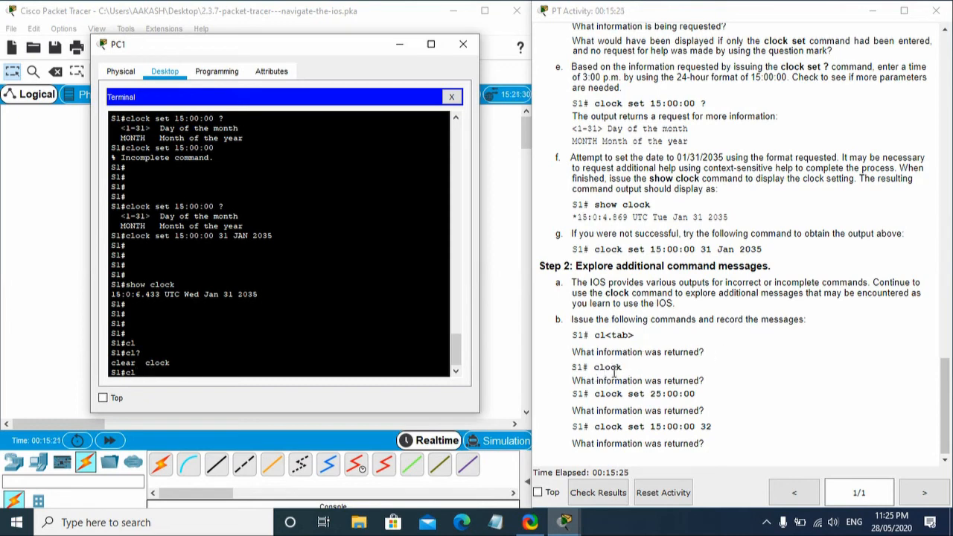
Run the clock command without parameters, and query its available options with clock ?
{"action": "type", "text": "ock"}
{"action": "key", "text": "Return"}
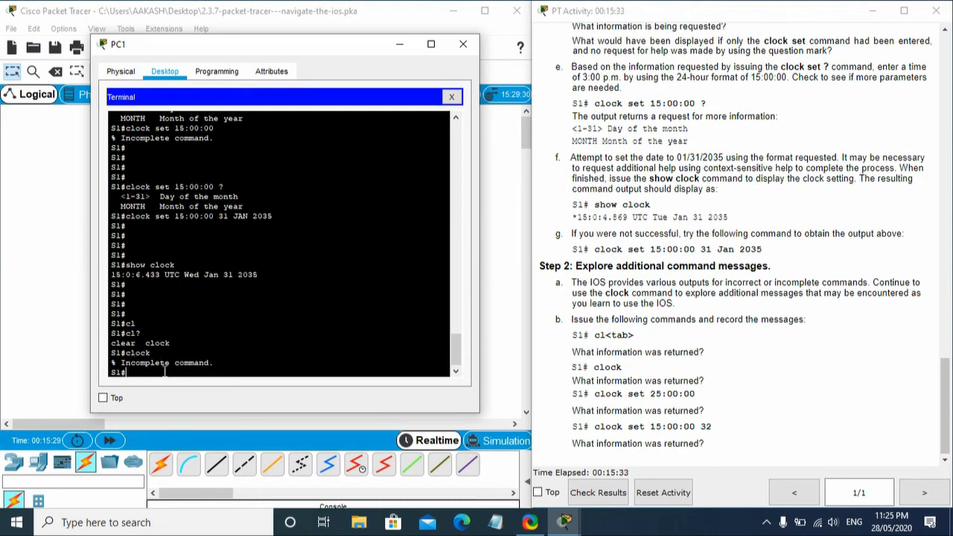
{"action": "key", "text": "Return"}
{"action": "key", "text": "Return"}
{"action": "key", "text": "Return"}
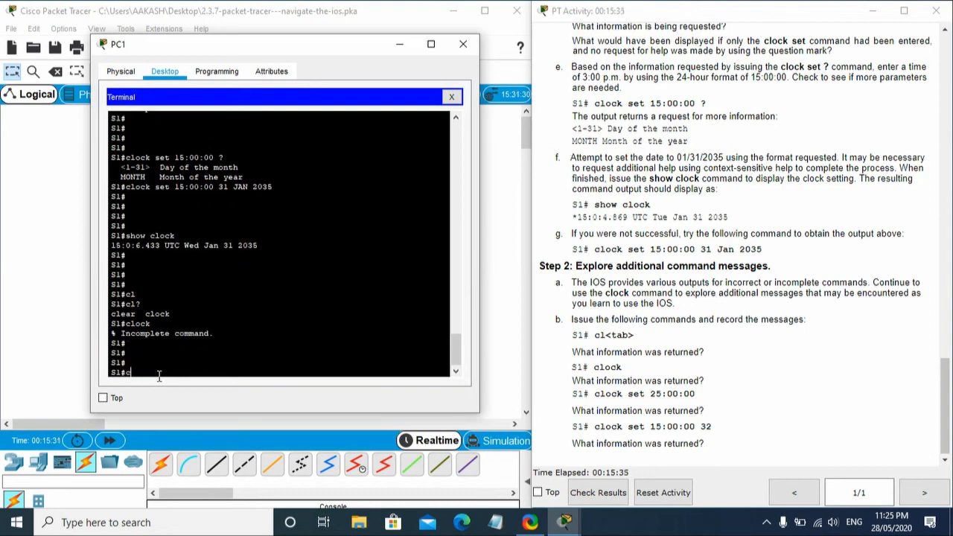
{"action": "right_click", "coordinate": [158, 376]}
{"action": "left_click", "coordinate": [190, 401]}
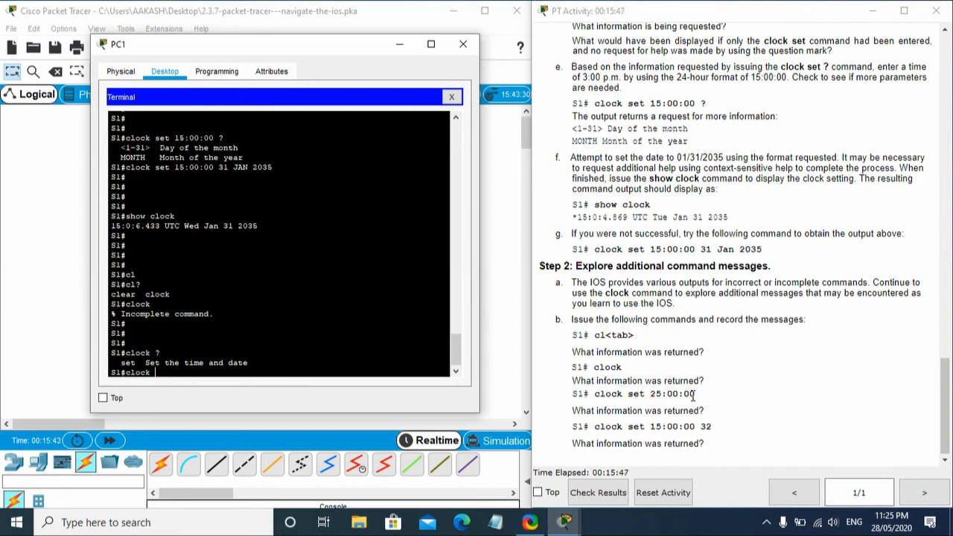
Run clock set with the out-of-range time 25:00:00 copied from the activity instructions to explore its command message
{"action": "left_click_drag", "start_coordinate": [695, 394], "coordinate": [651, 397]}
{"action": "key", "text": "super+c"}
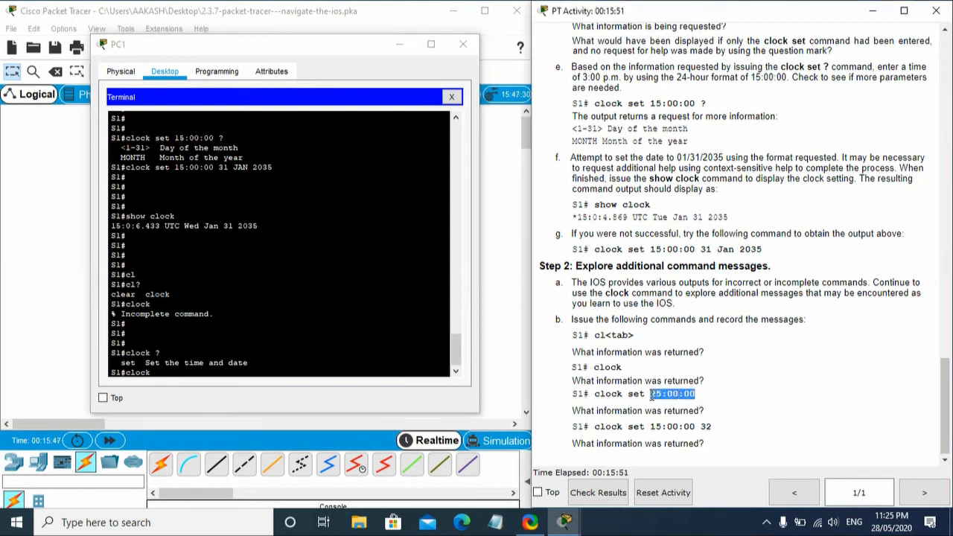
{"action": "left_click", "coordinate": [197, 372]}
{"action": "type", "text": "set"}
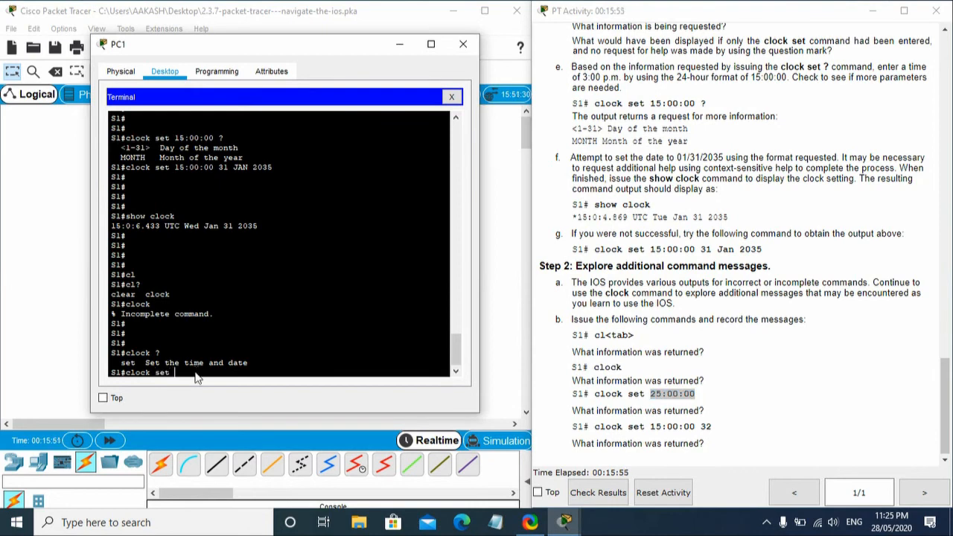
{"action": "right_click", "coordinate": [196, 372]}
{"action": "left_click", "coordinate": [223, 395]}
{"action": "key", "text": "Return"}
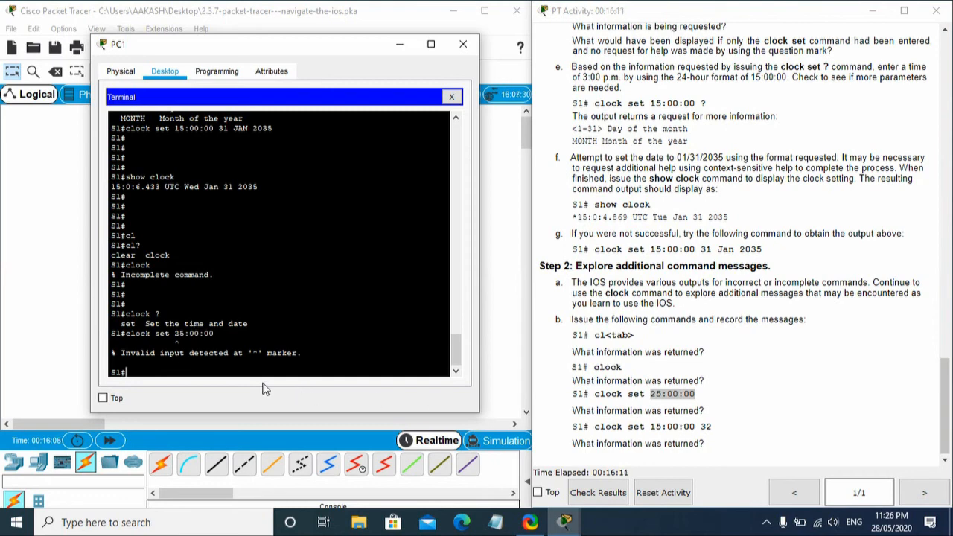
Run clock set with the time 15:00:00 and out-of-range day 32 copied from the activity instructions to explore its command message
{"action": "left_click", "coordinate": [773, 417]}
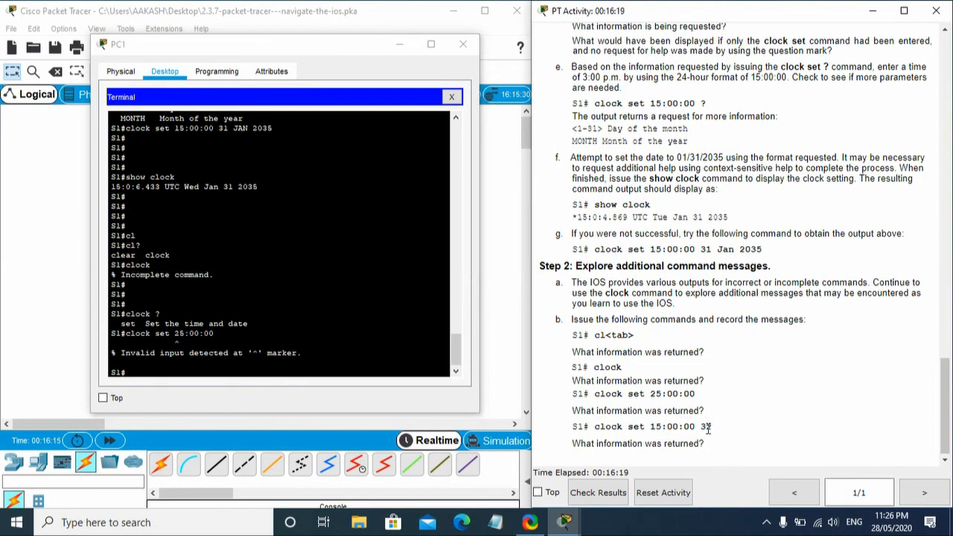
{"action": "left_click_drag", "start_coordinate": [713, 431], "coordinate": [649, 424]}
{"action": "key", "text": "super+c"}
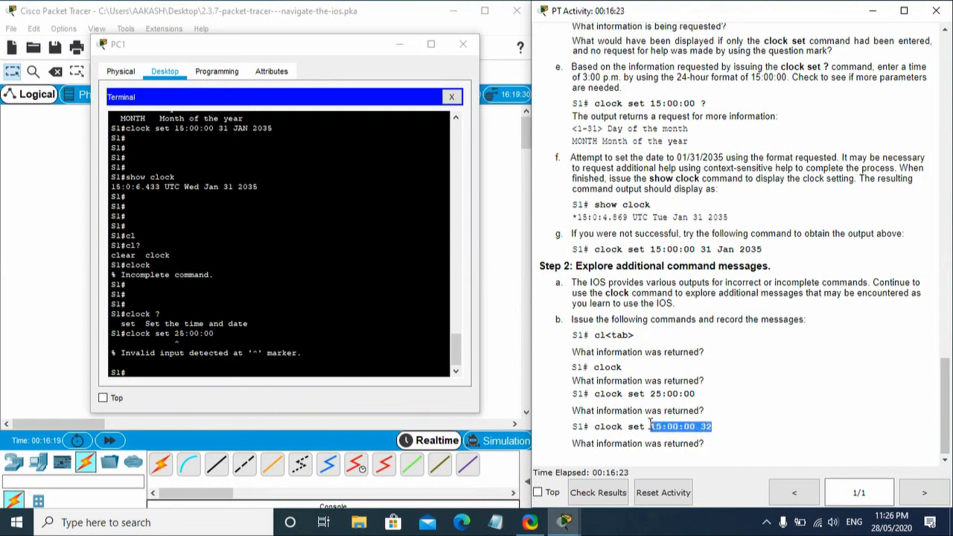
{"action": "left_click", "coordinate": [196, 365]}
{"action": "key", "text": "Return"}
{"action": "key", "text": "Return"}
{"action": "key", "text": "Return"}
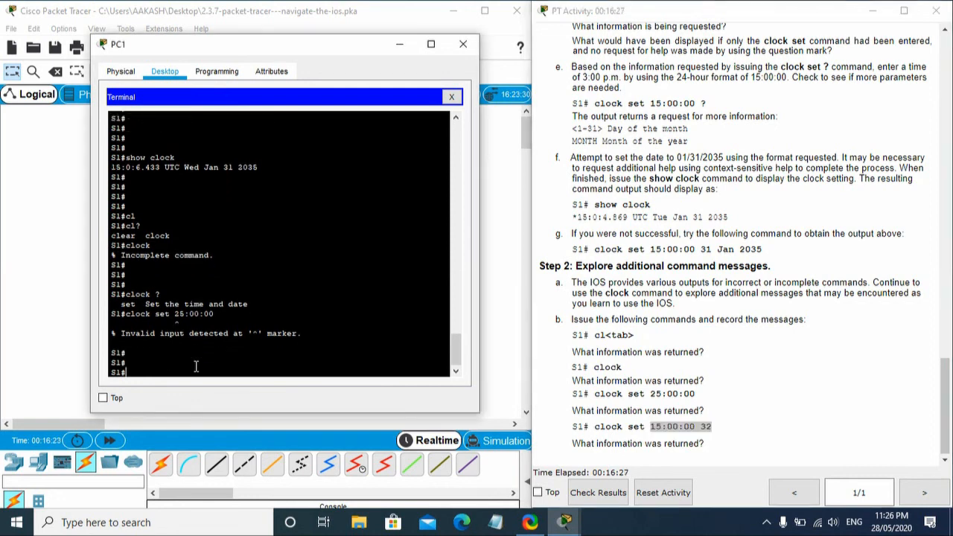
{"action": "type", "text": "clock se"}
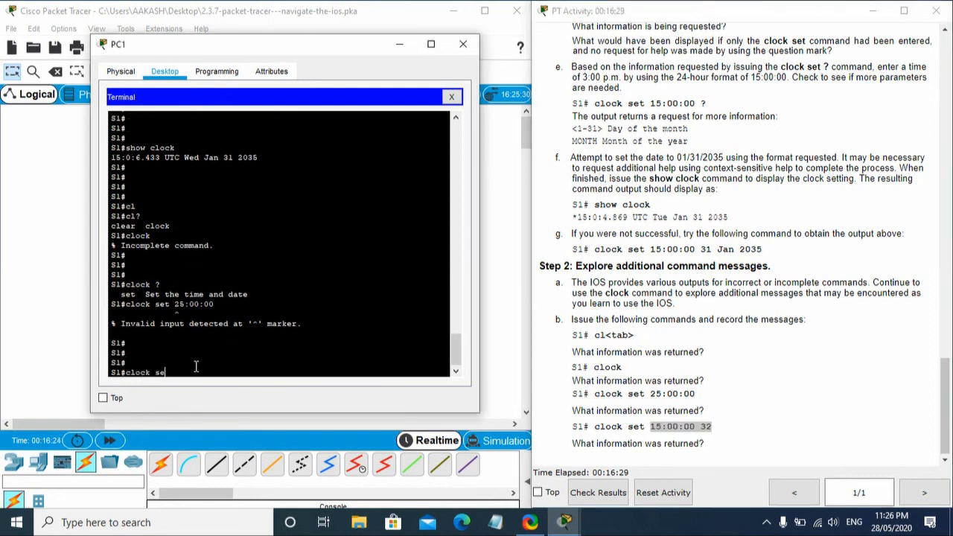
{"action": "type", "text": "t"}
{"action": "right_click", "coordinate": [195, 365]}
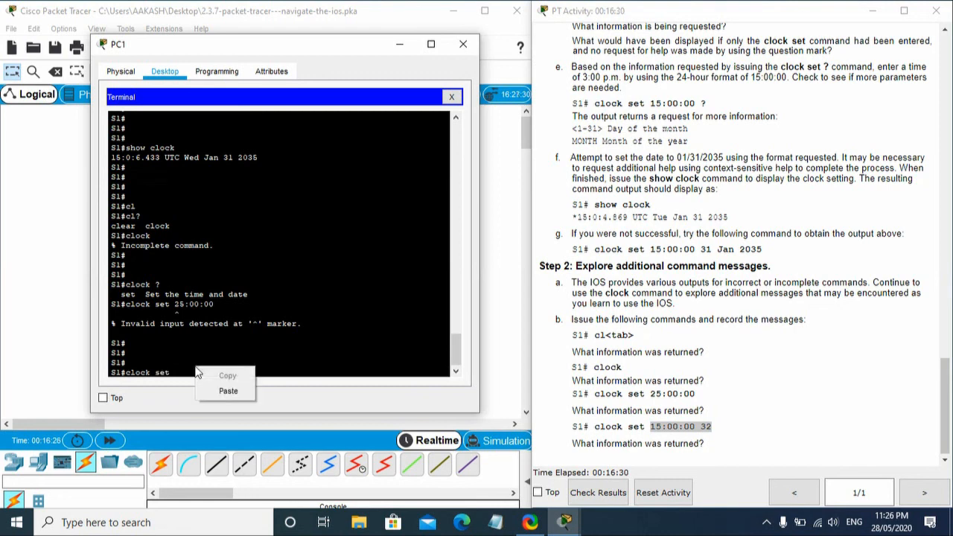
{"action": "left_click", "coordinate": [227, 392]}
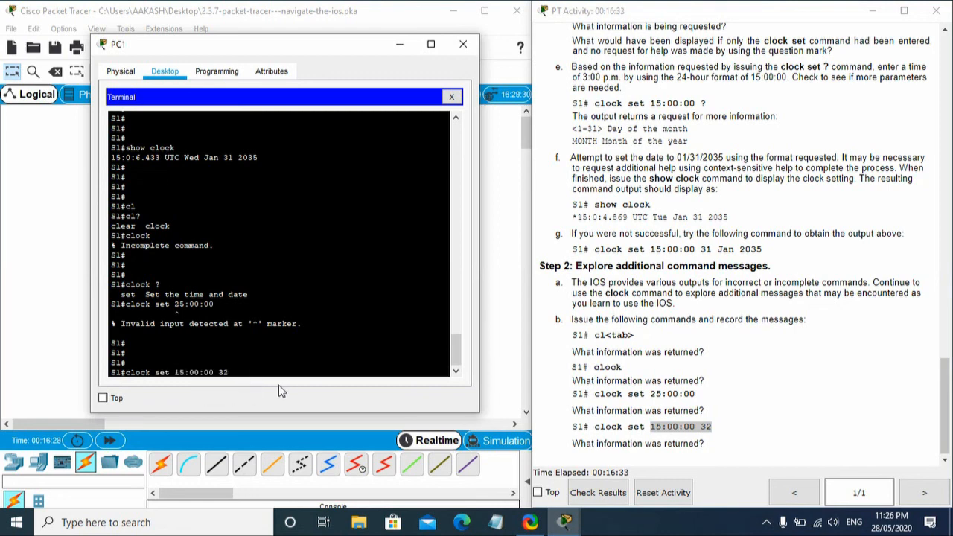
{"action": "key", "text": "Return"}
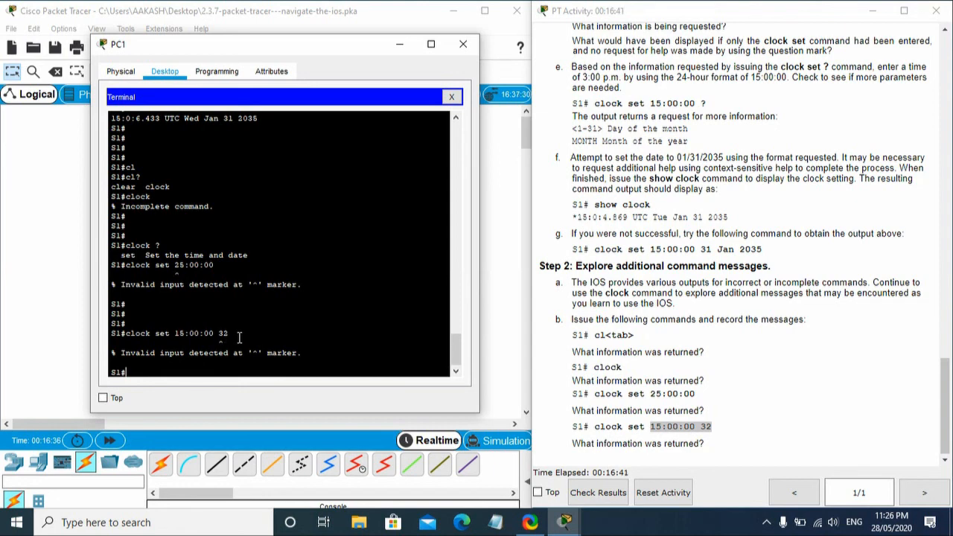
{"action": "left_click_drag", "start_coordinate": [239, 335], "coordinate": [218, 334]}
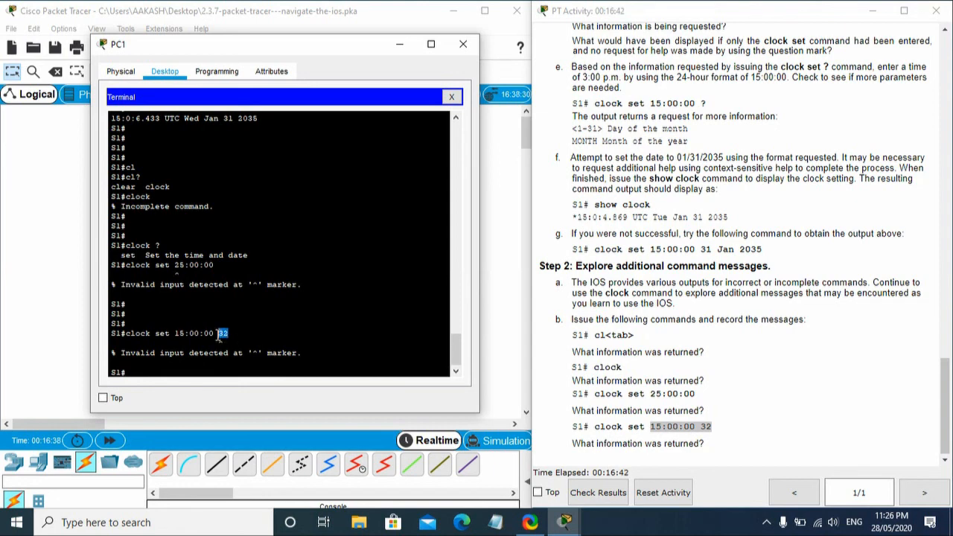
{"action": "left_click", "coordinate": [847, 406]}
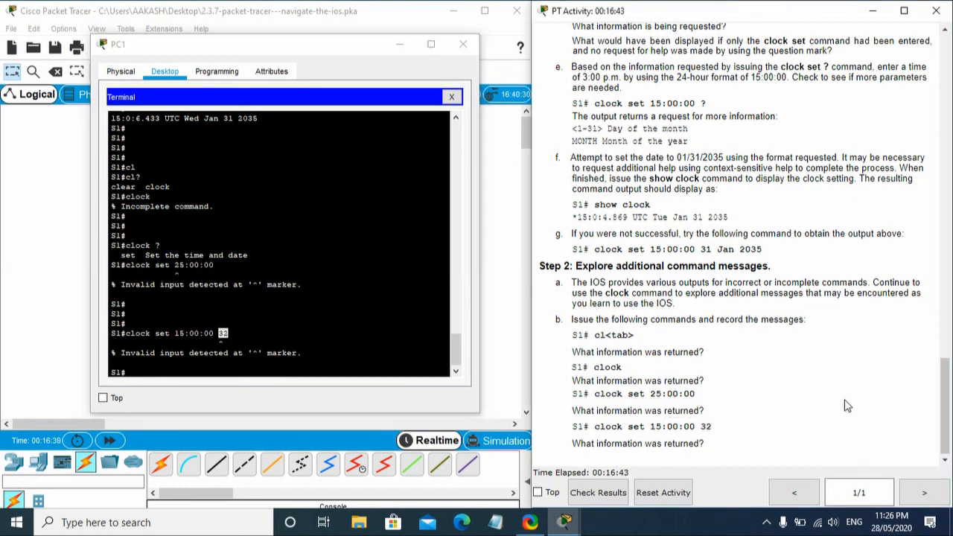
{"action": "left_click", "coordinate": [196, 266]}
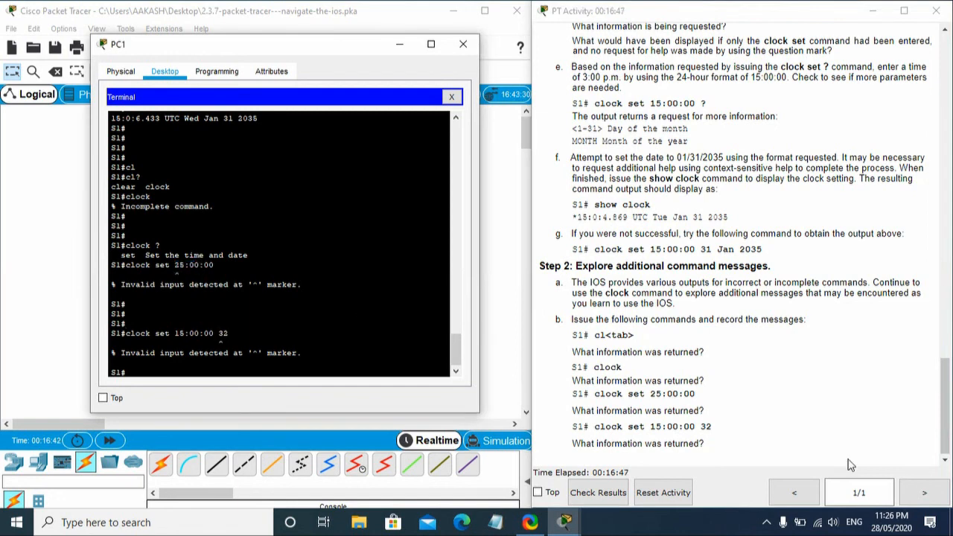